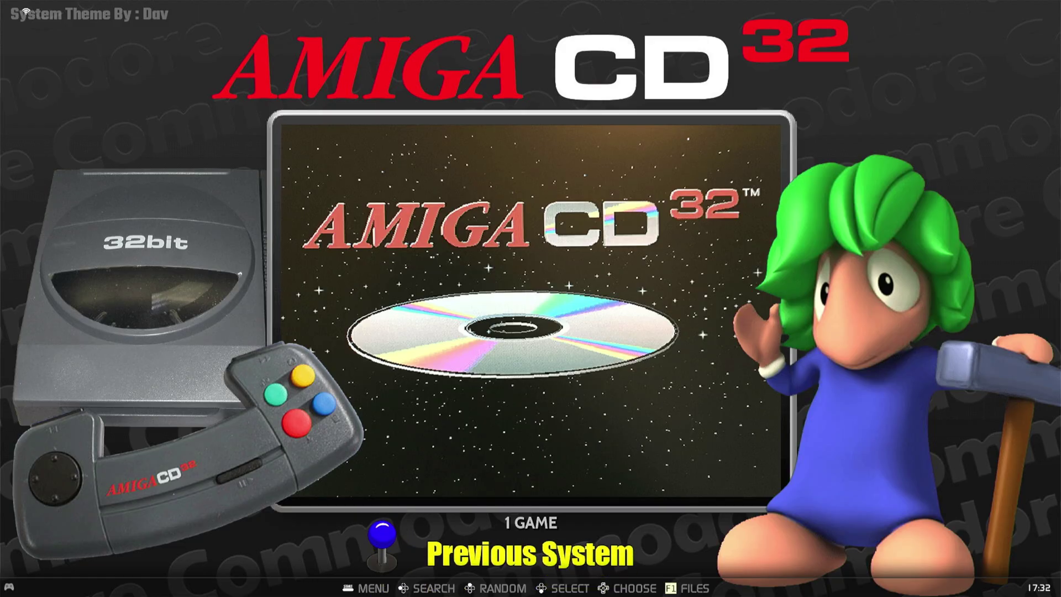
Open the Sharp X1 game list and bring up the game options for Cannon Ball.
key("Down")
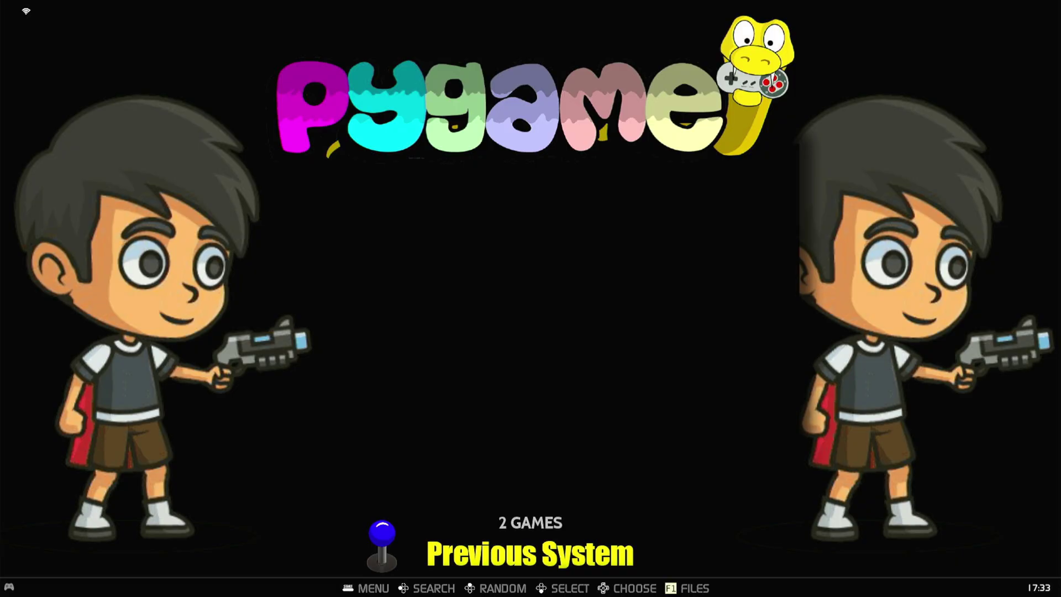
key("Right")
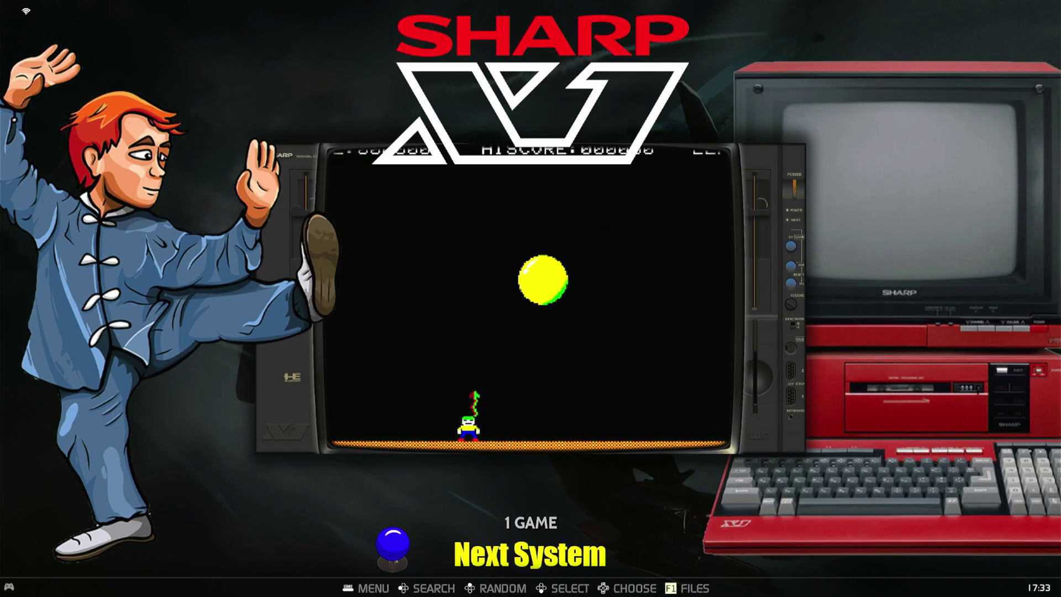
key("Return")
key("BackSpace")
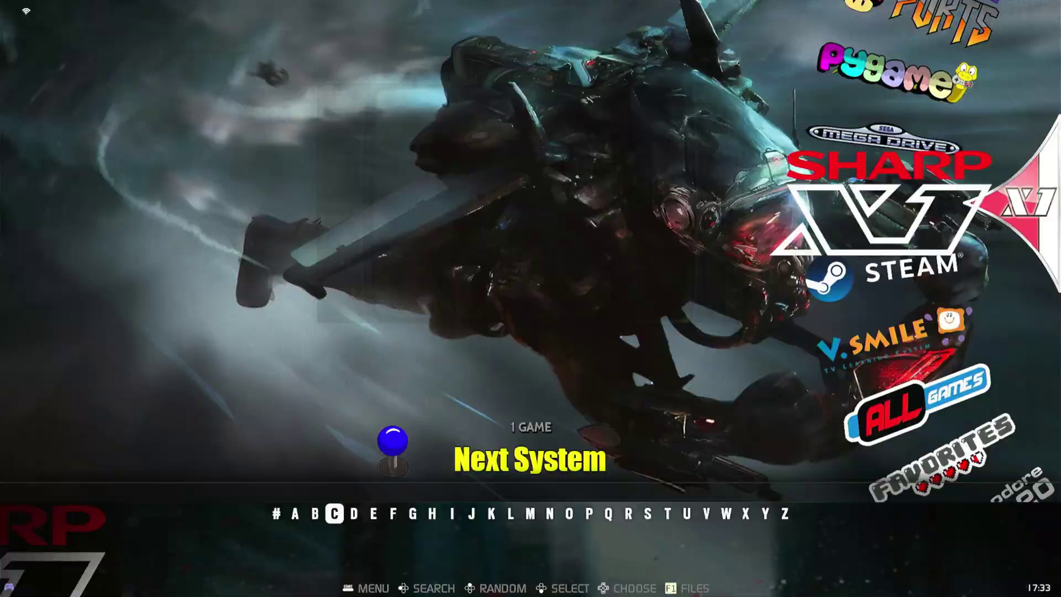
key("Return")
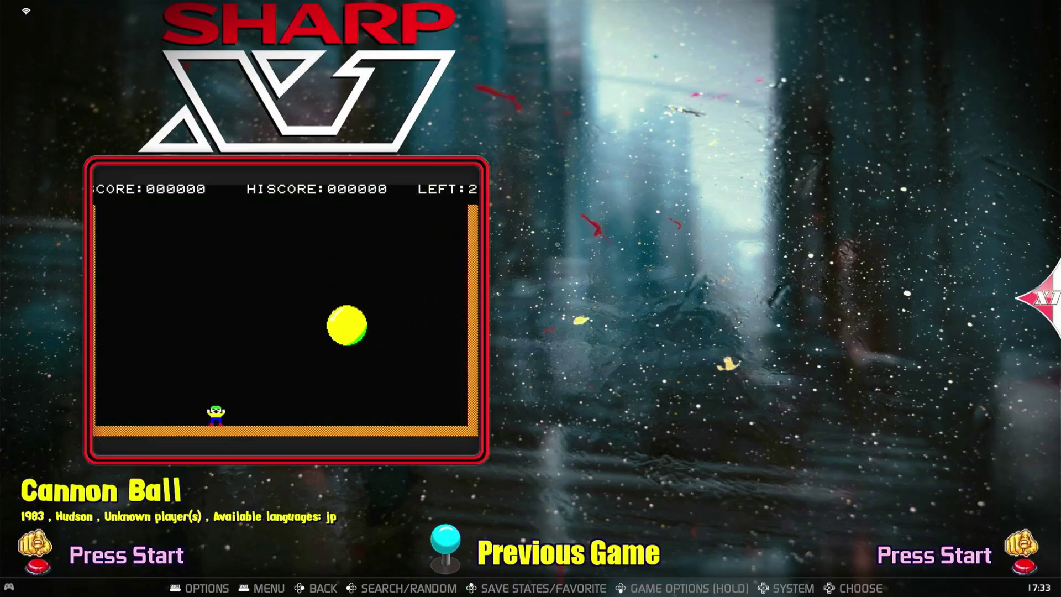
key("Return")
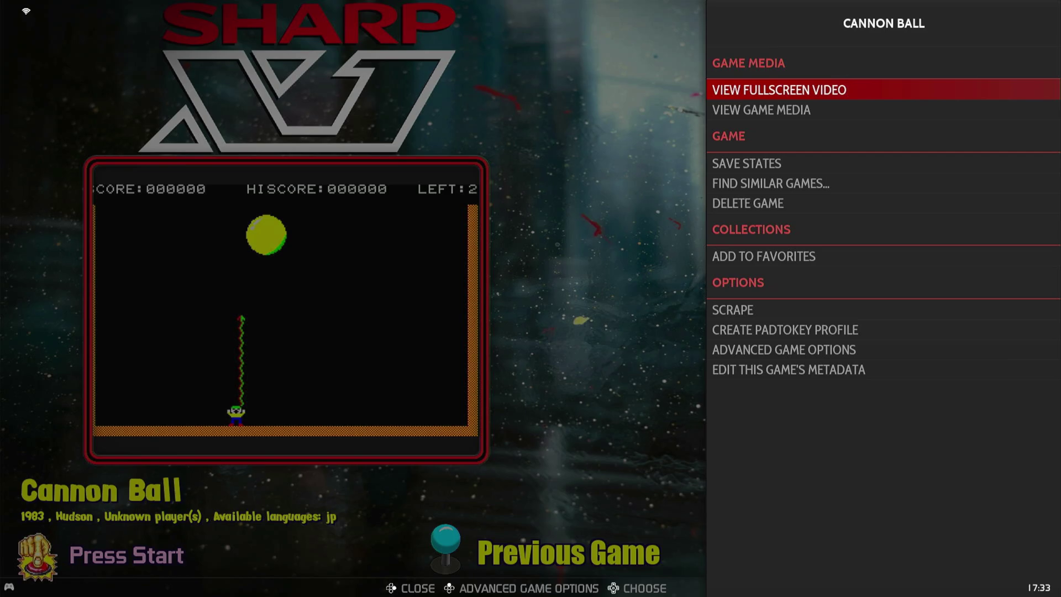
Examine the entries in Cannon Ball's game options, including favorites, scraping, pad-to-key profile and advanced game options.
key("Down")
key("Down")
key("Down")
key("Down")
key("Down")
key("Down")
key("Down")
key("Down")
key("Up")
key("Up")
key("Up")
key("Up")
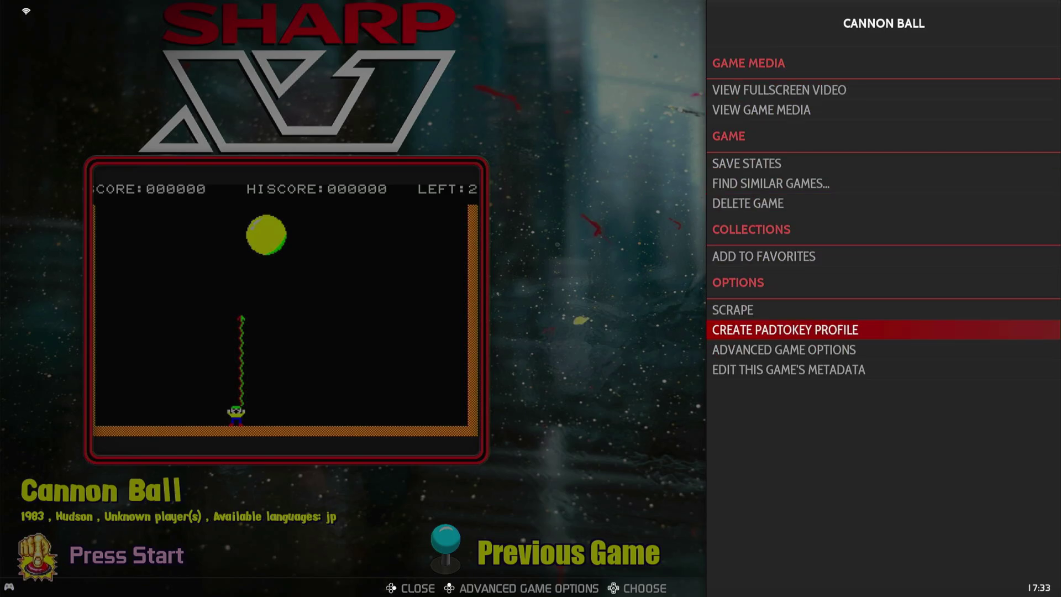
key("Up")
key("Up")
key("Up")
key("Up")
key("Down")
key("Down")
key("Down")
key("Down")
key("Down")
key("Down")
key("Down")
key("Down")
key("Down")
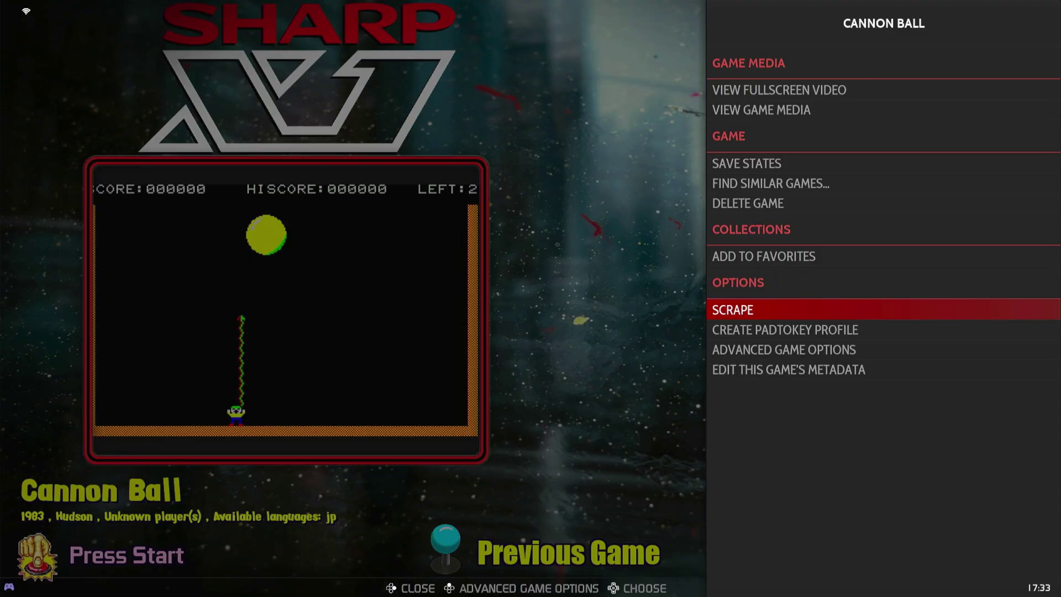
key("Up")
key("Up")
key("Up")
key("Up")
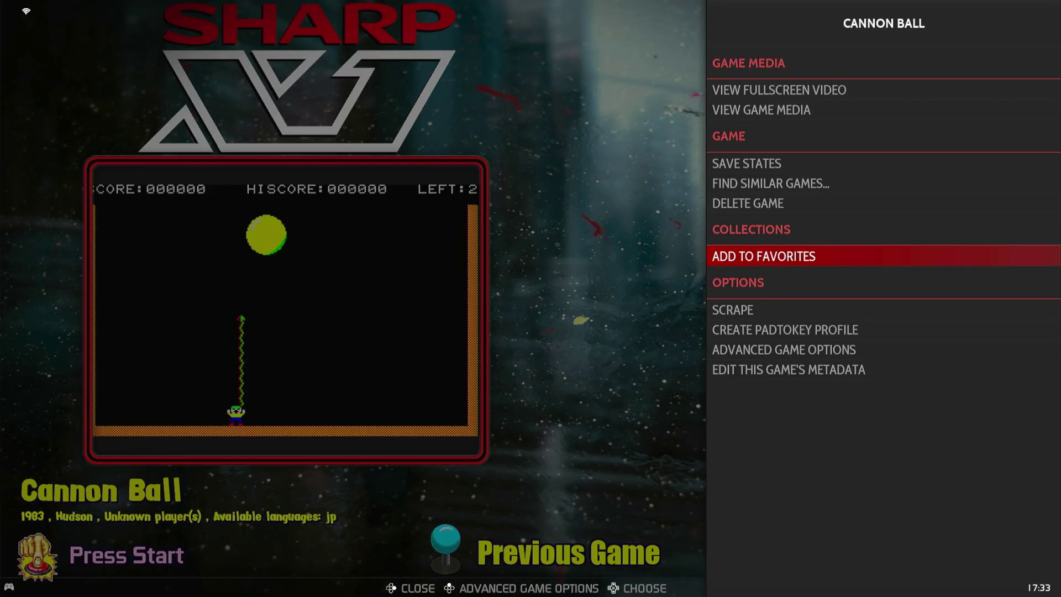
key("Down")
key("Down")
key("Down")
key("Down")
key("Up")
key("Up")
key("Up")
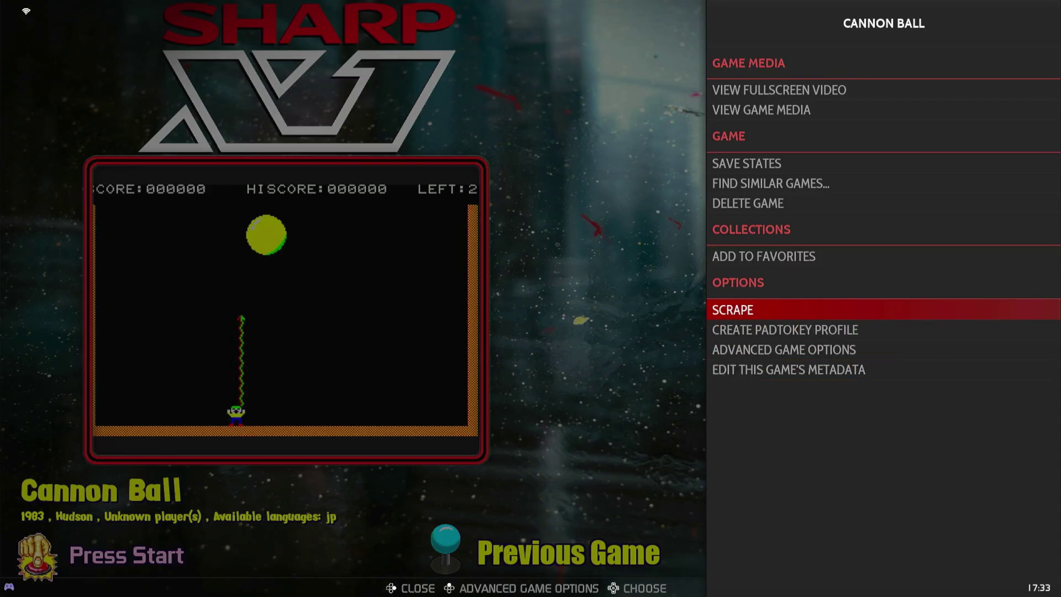
key("Down")
key("Down")
key("Down")
key("Up")
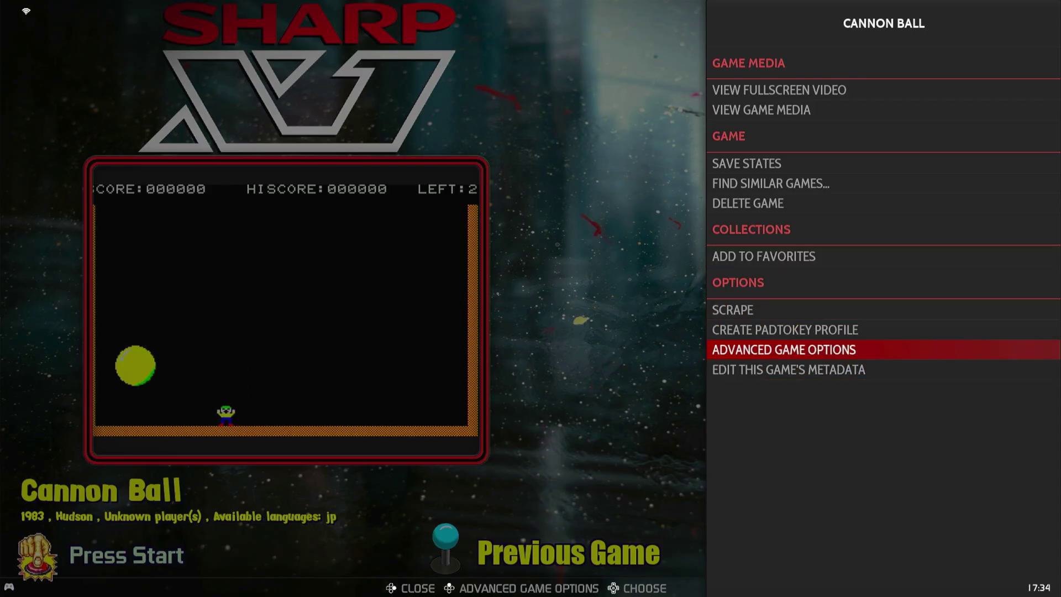
Examine Cannon Ball's advanced game options for an emulator setting, and return to the system selection.
key("Return")
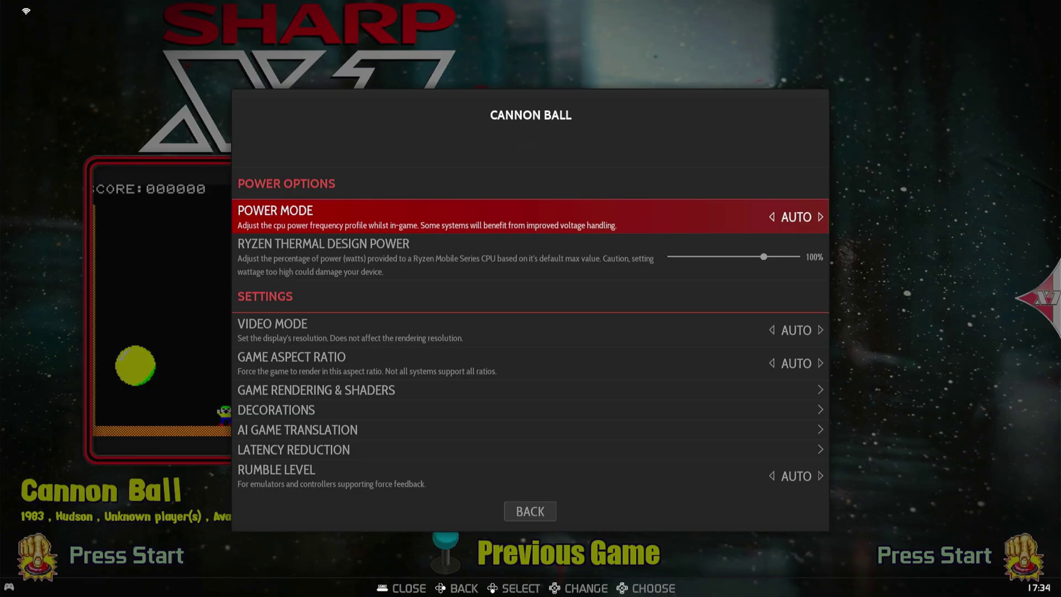
key("Down")
key("Down")
key("Down")
key("Up")
key("Up")
key("Up")
key("Up")
key("Down")
key("Down")
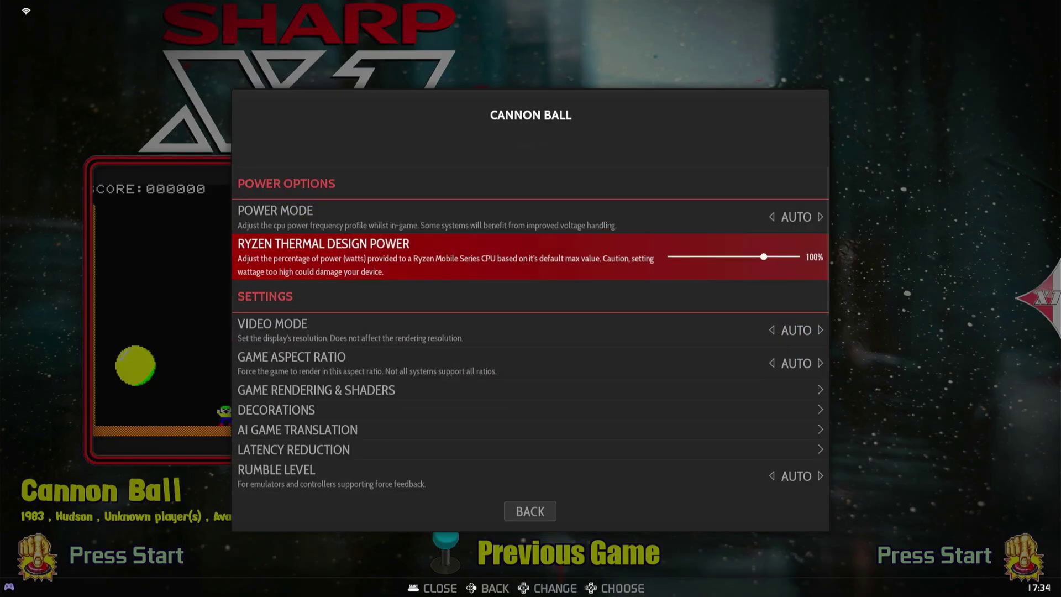
key("Down")
key("Down")
key("Up")
key("Up")
key("Down")
key("Down")
key("Down")
key("Up")
key("Up")
key("Up")
key("Up")
key("Up")
key("Down")
key("Down")
key("Down")
key("Down")
key("Down")
key("Down")
key("Up")
key("Up")
key("Up")
key("Up")
key("Up")
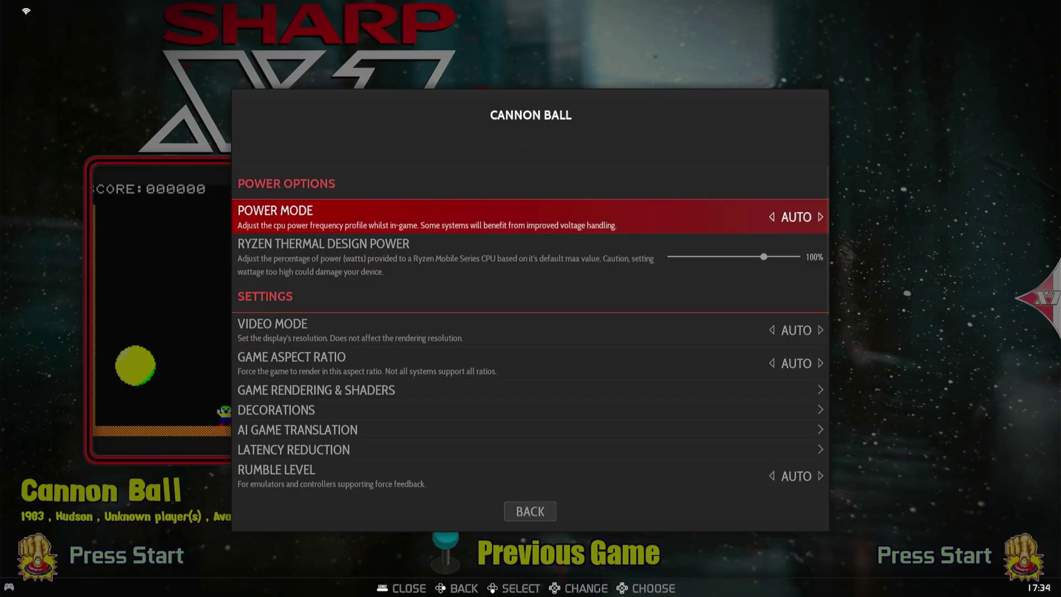
key("Up")
key("Down")
key("Escape")
key("Escape")
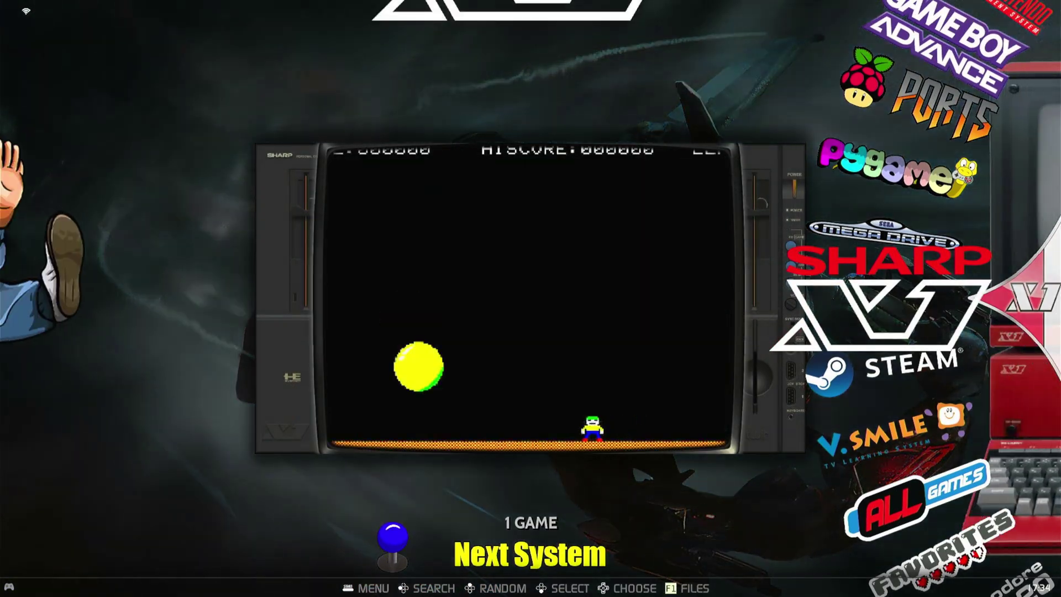
Go to the Game Boy Advance game list and view the advanced game options of Space Twins.
key("Up")
key("Up")
key("Up")
key("Return")
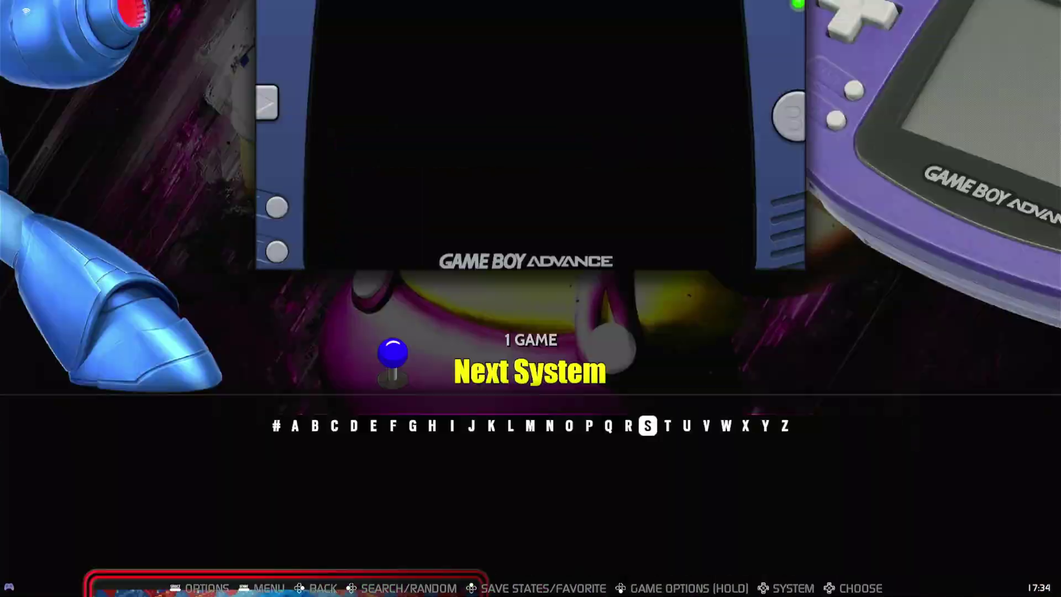
key("x")
key("Up")
key("Up")
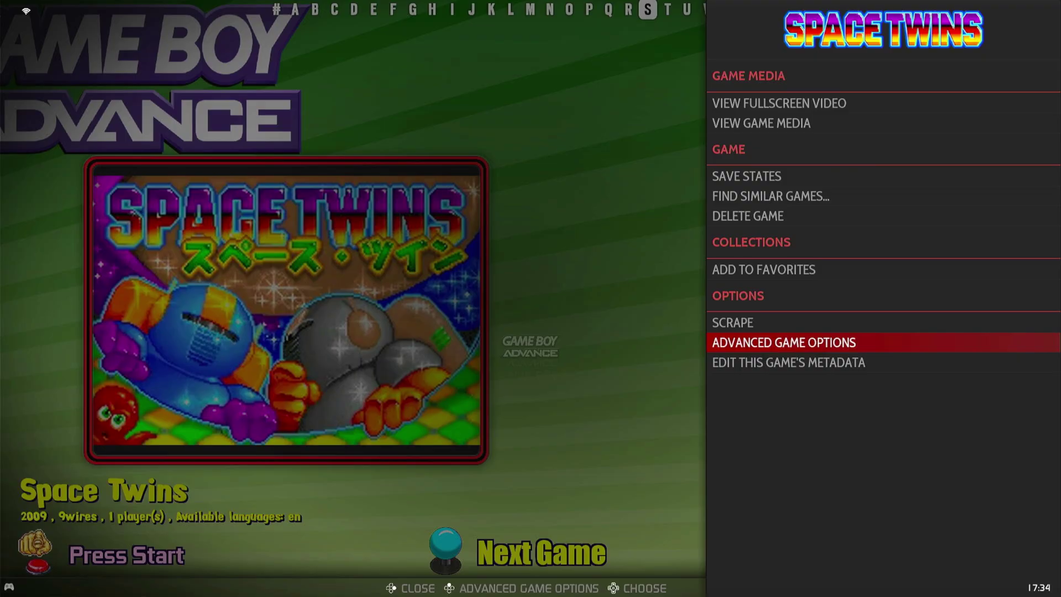
key("Return")
key("Down")
key("Up")
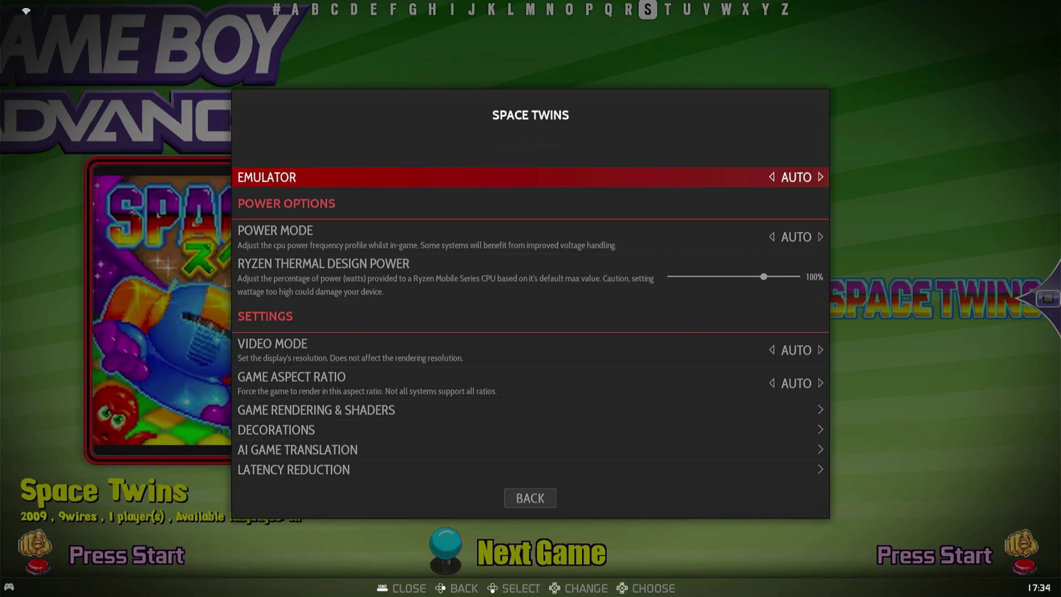
key("Escape")
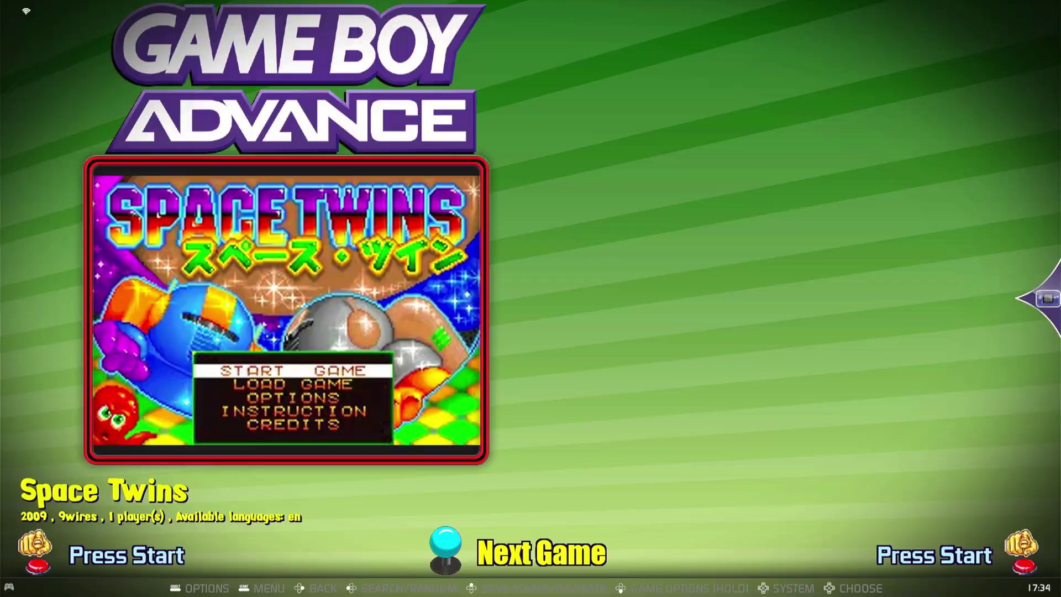
Reopen the advanced game options of Space Twins with the emulator setting selected.
key("x")
key("Up")
key("Up")
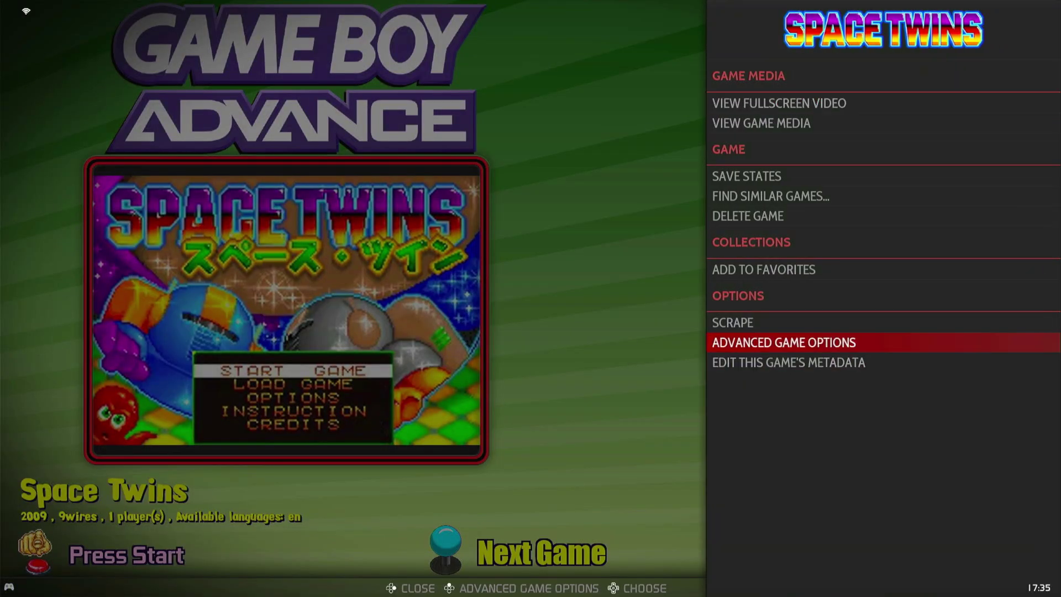
key("Return")
key("Down")
key("Down")
key("Up")
key("Up")
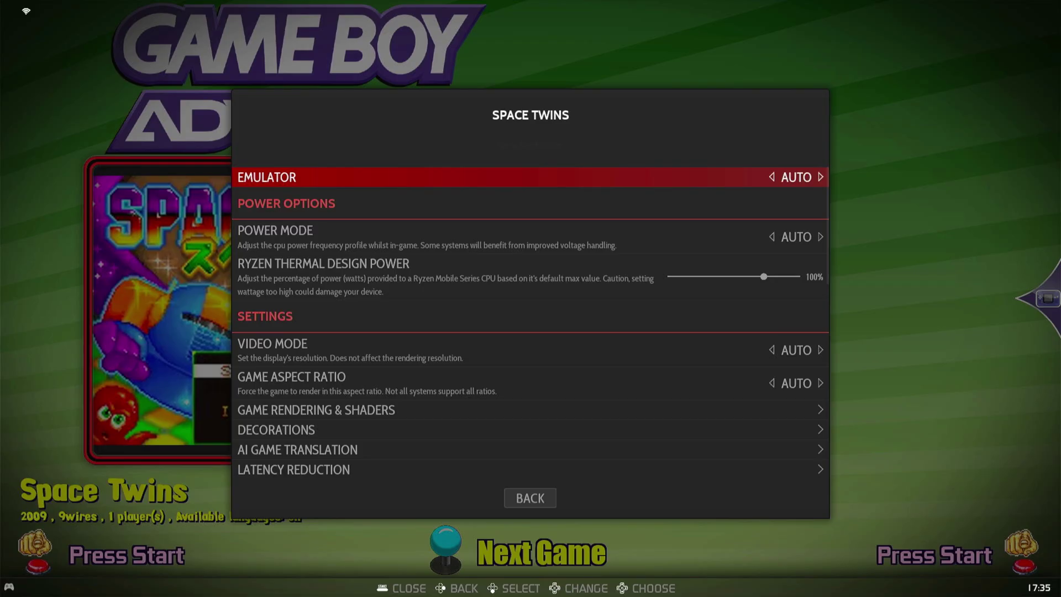
Look through the emulator choices for Space Twins, keep Auto, and return to the system selection.
key("Return")
key("Down")
key("Down")
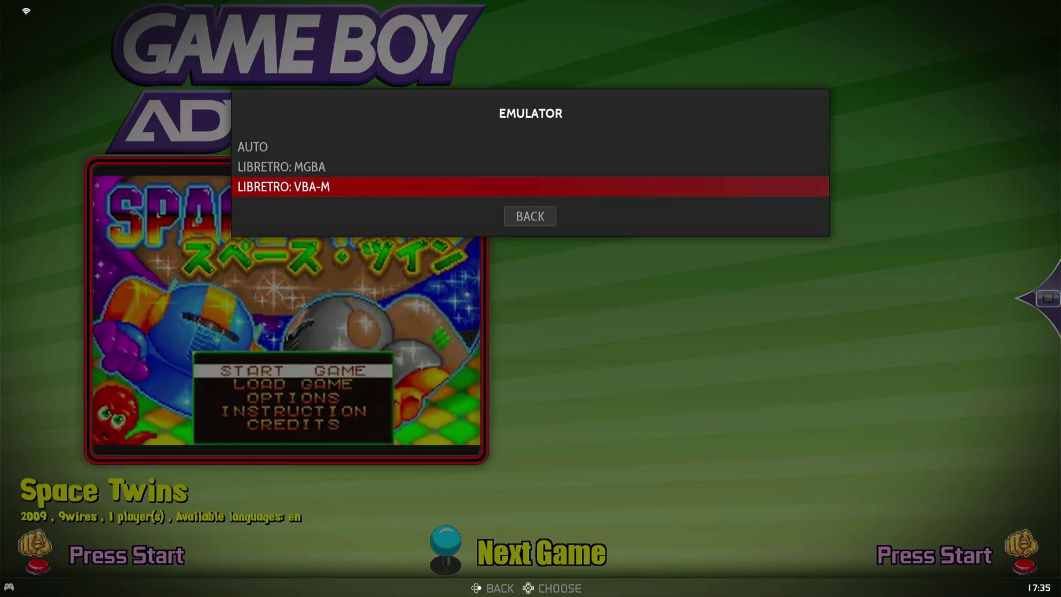
key("Escape")
key("Return")
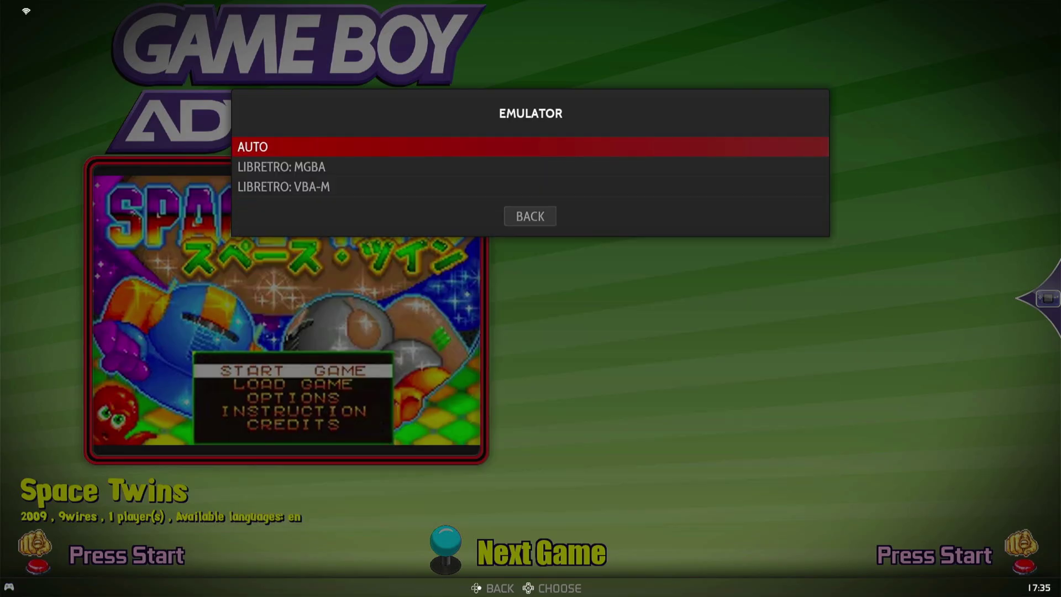
key("Down")
key("Up")
key("Return")
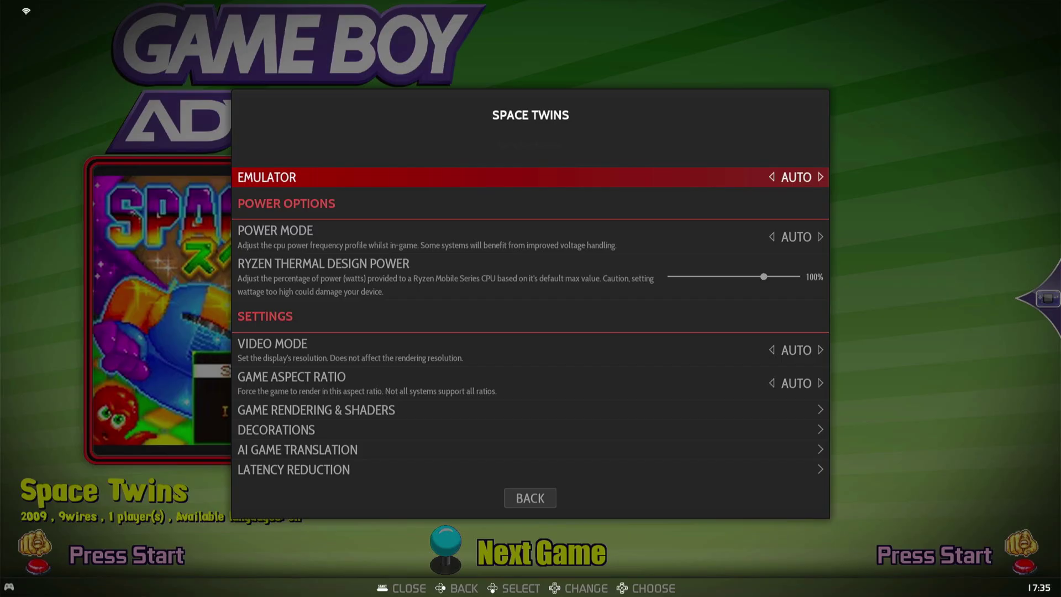
key("Escape")
key("Escape")
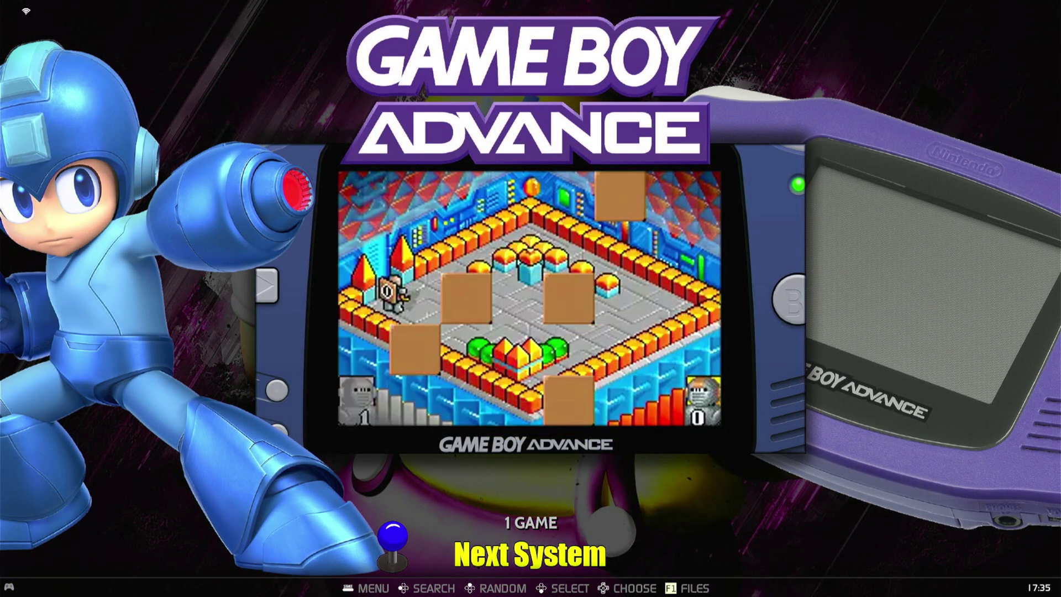
Open the per-system advanced configuration from the game settings.
key("Escape")
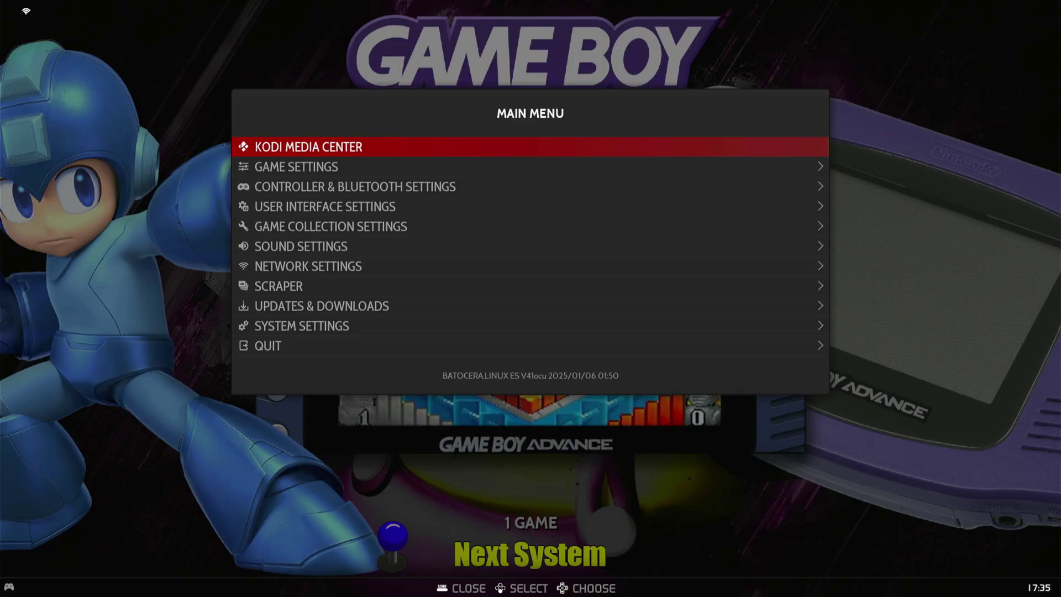
key("Down")
key("Return")
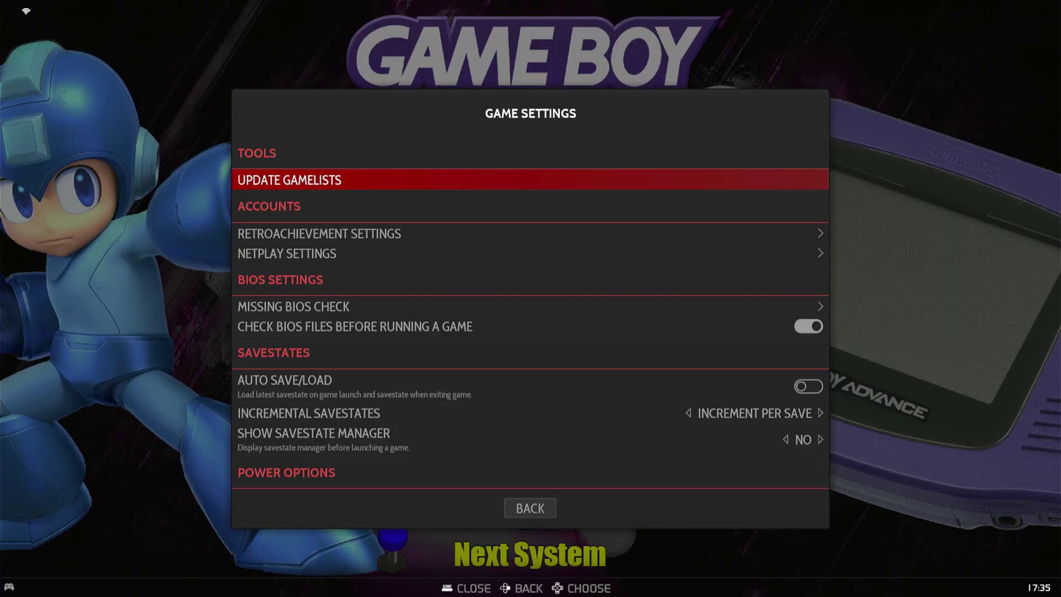
key("Down")
key("Down")
key("Down")
key("Up")
key("Up")
key("Up")
key("Up")
key("Up")
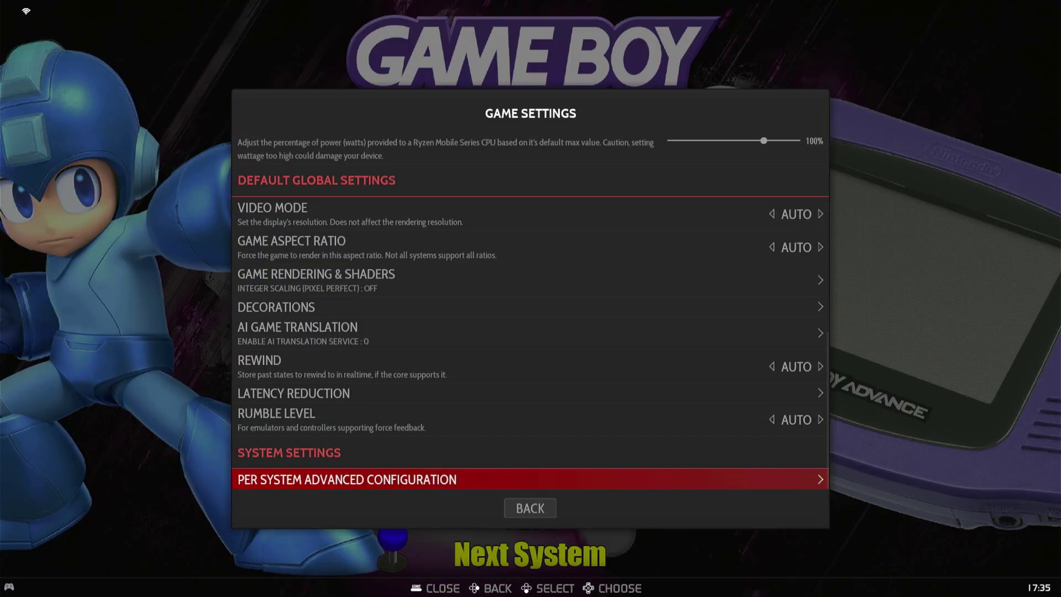
key("Return")
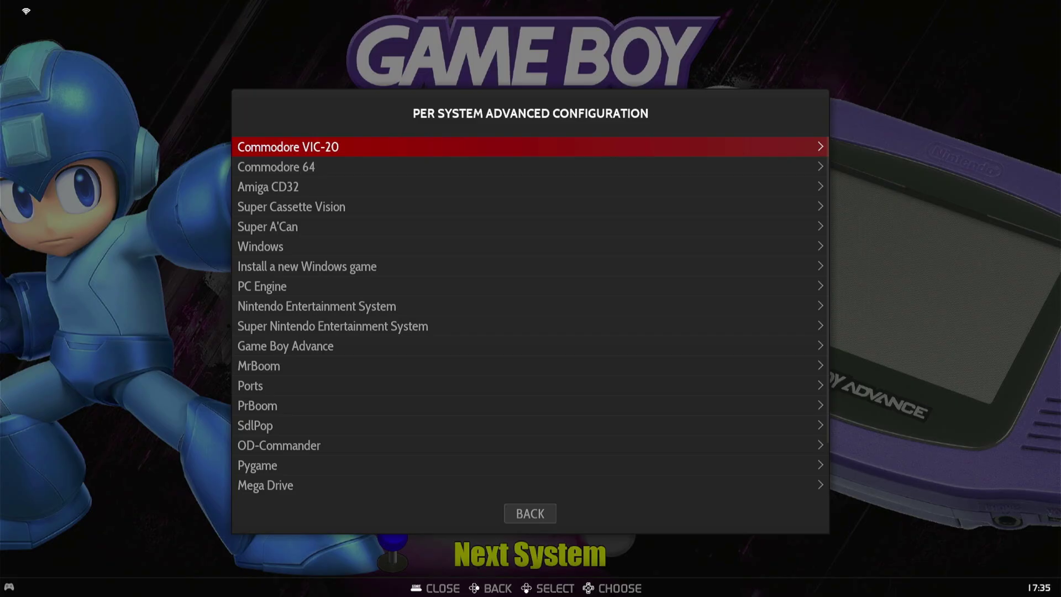
Find Game Boy Advance in the list of systems and open its advanced configuration.
key("Down")
key("Down")
key("Down")
key("Down")
key("Down")
key("Down")
key("Down")
key("Down")
key("Down")
key("Down")
key("Down")
key("Down")
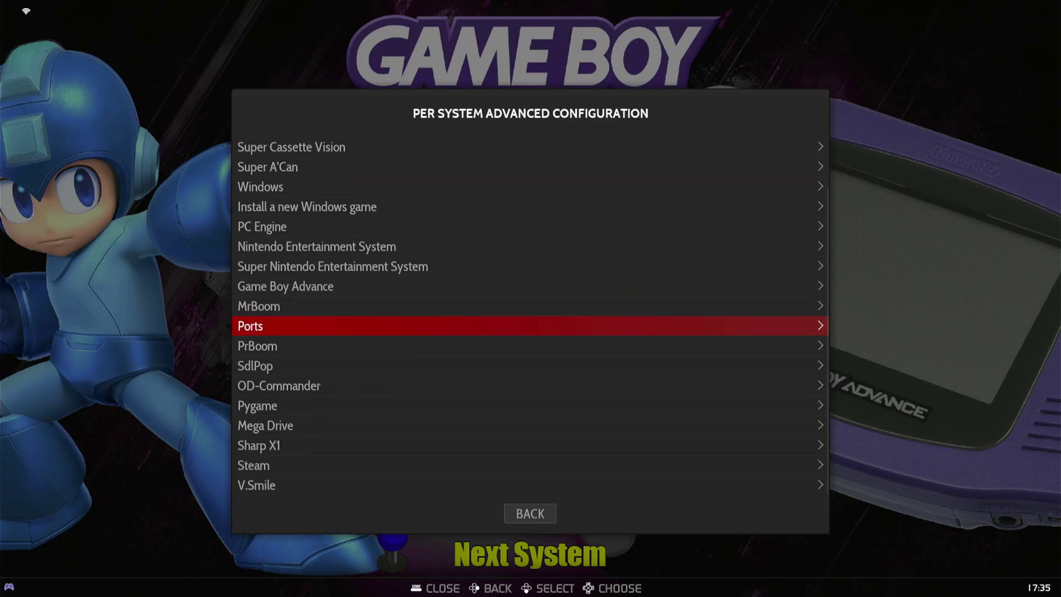
key("Down")
key("Down")
key("Down")
key("Down")
key("Down")
key("Up")
key("Up")
key("Up")
key("Up")
key("Up")
key("Up")
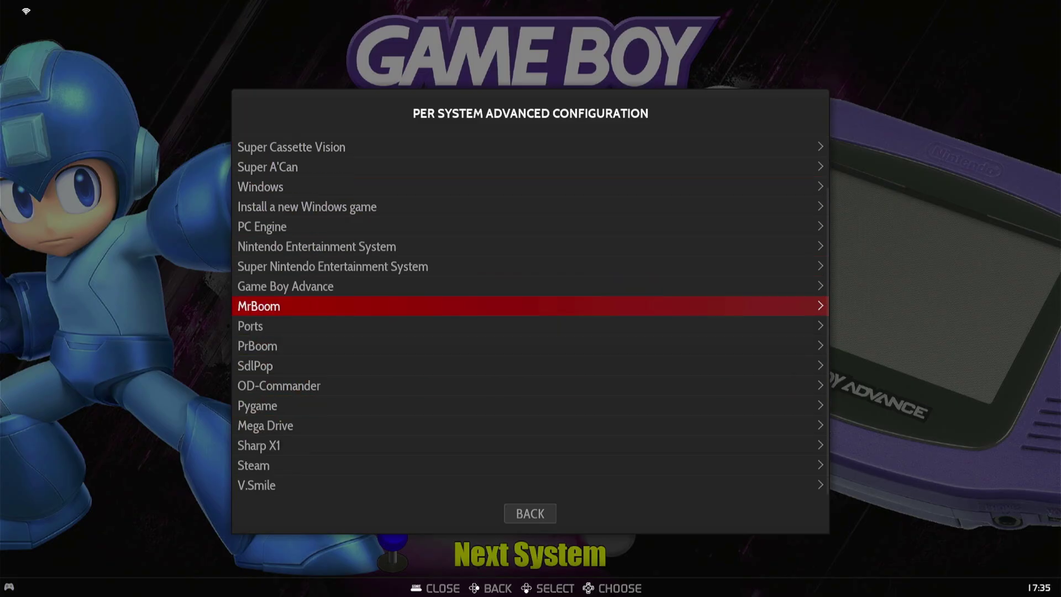
key("Up")
key("Up")
key("Down")
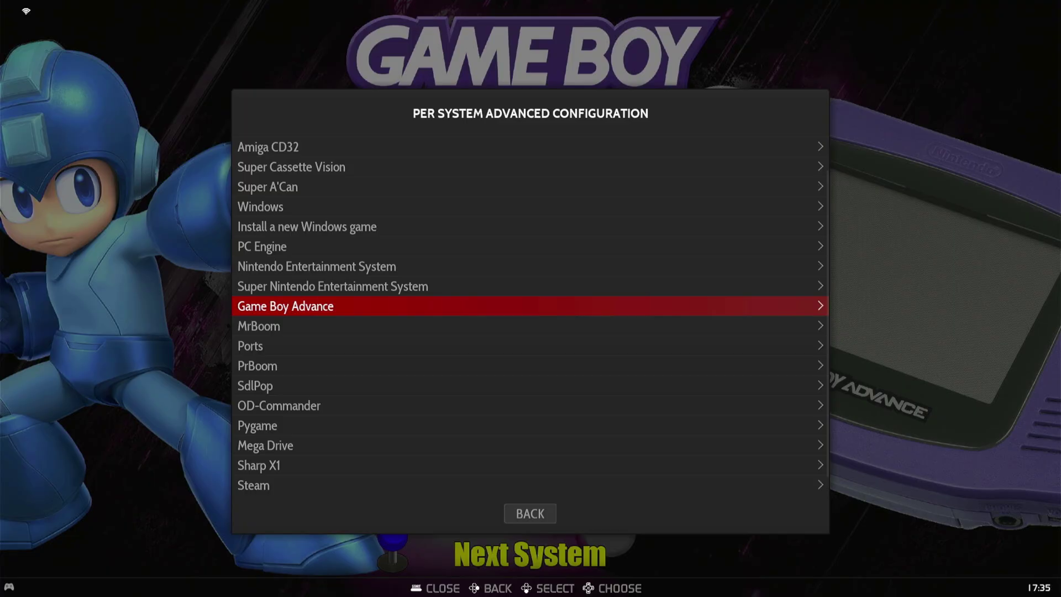
key("Return")
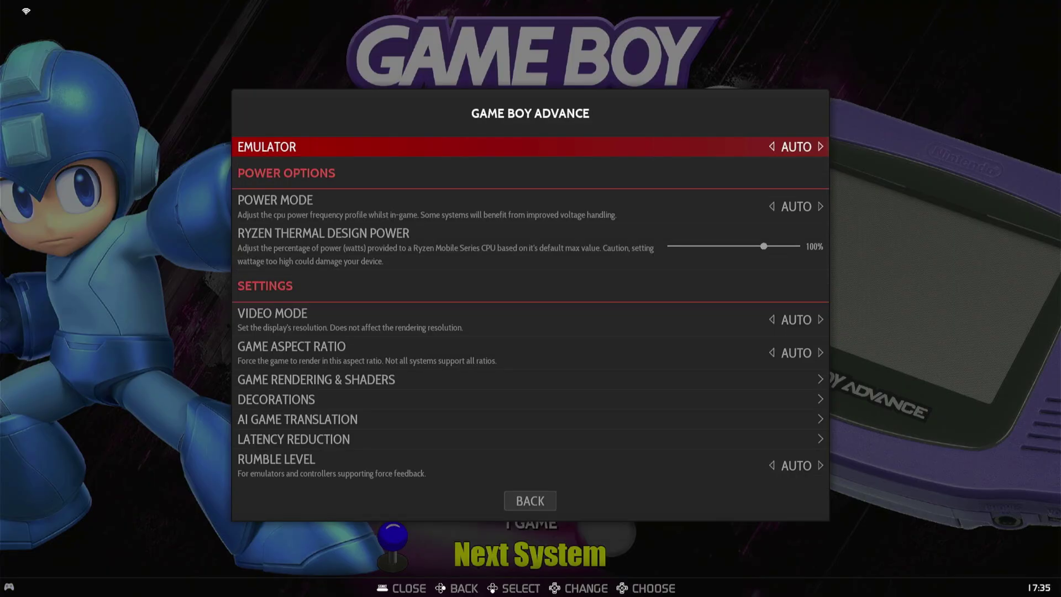
Look over the power options in the Game Boy Advance advanced configuration and return to the emulator setting.
key("Down")
key("Up")
key("Down")
key("Down")
key("Down")
key("Down")
key("Down")
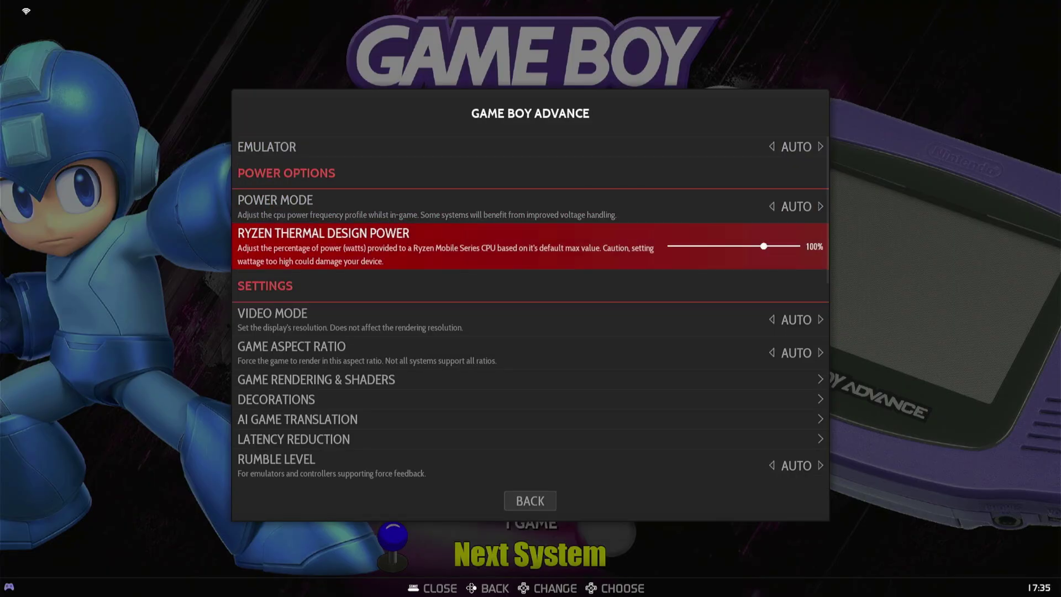
key("Up")
key("Up")
key("Up")
key("Up")
key("Up")
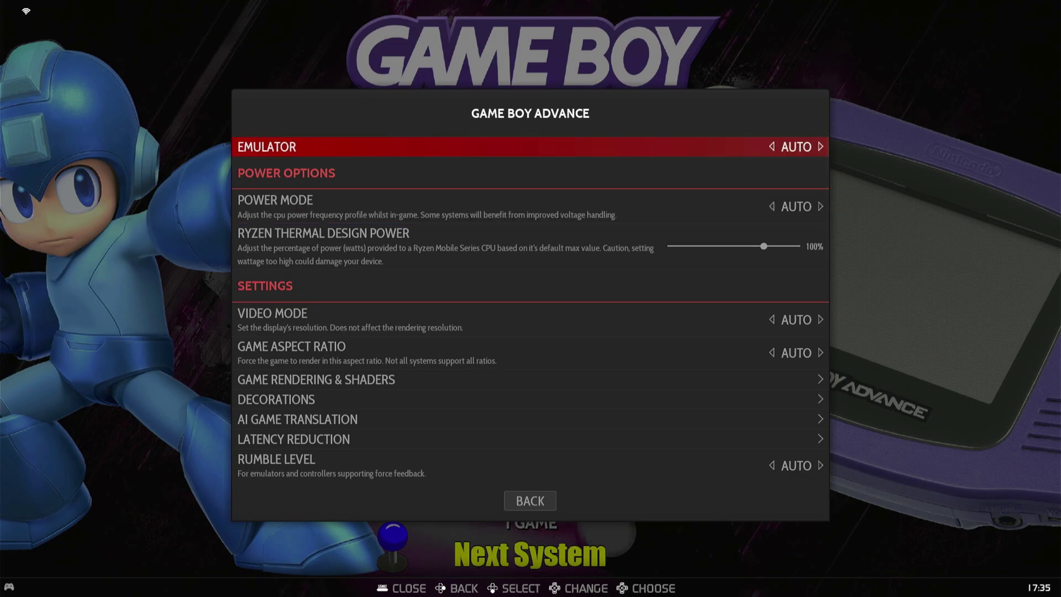
Look through the emulator choices for Game Boy Advance and keep Auto.
key("Down")
key("Down")
key("Up")
key("Up")
key("Return")
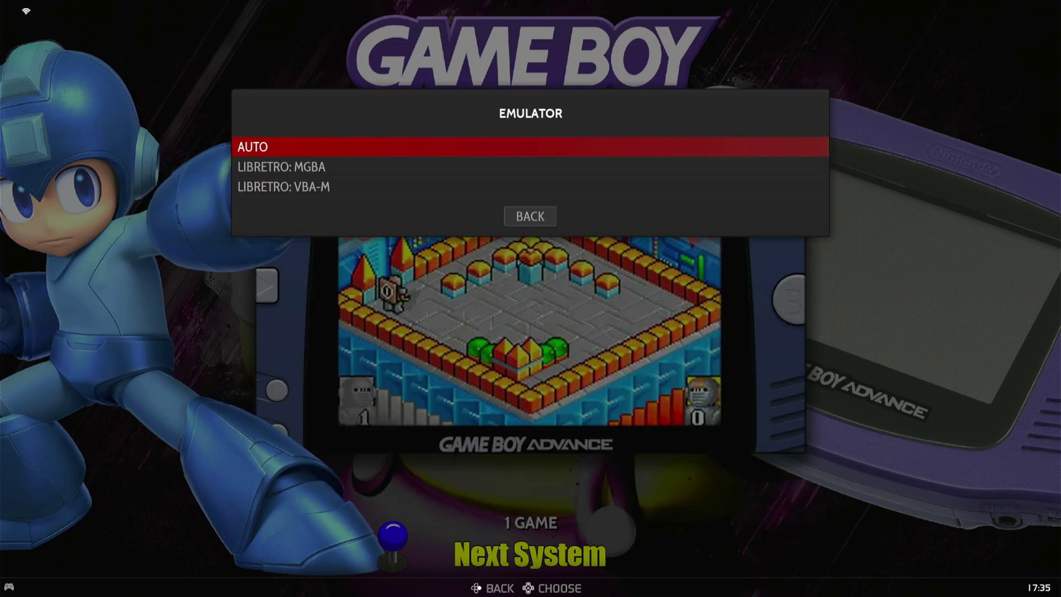
key("Down")
key("Escape")
key("Down")
key("Up")
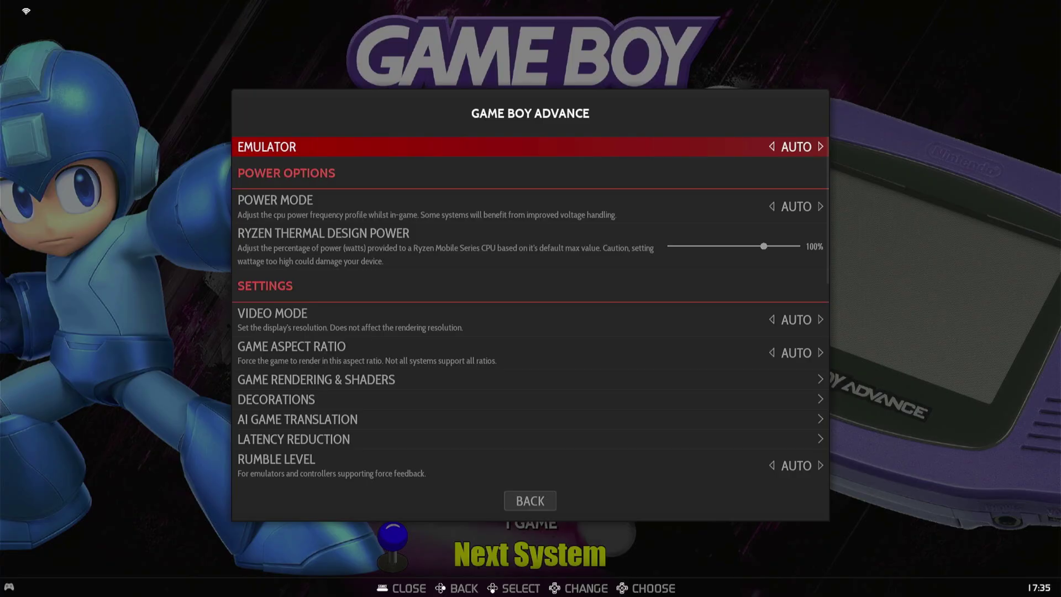
View the decorations settings for Game Boy Advance, leave them as they are, and return to the system selection.
key("Down")
key("Down")
key("Down")
key("Down")
key("Down")
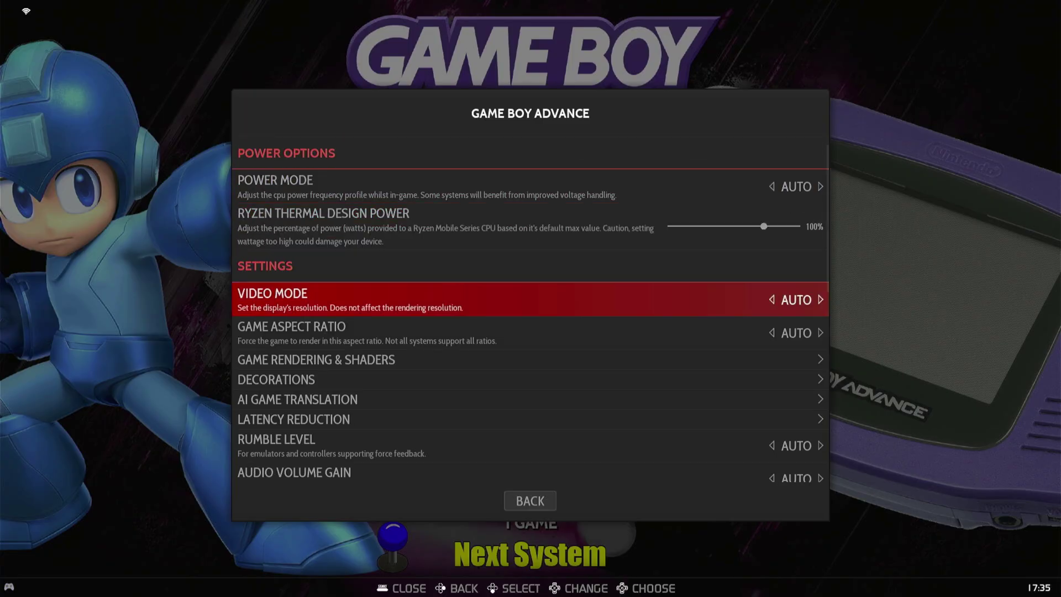
key("Down")
key("Return")
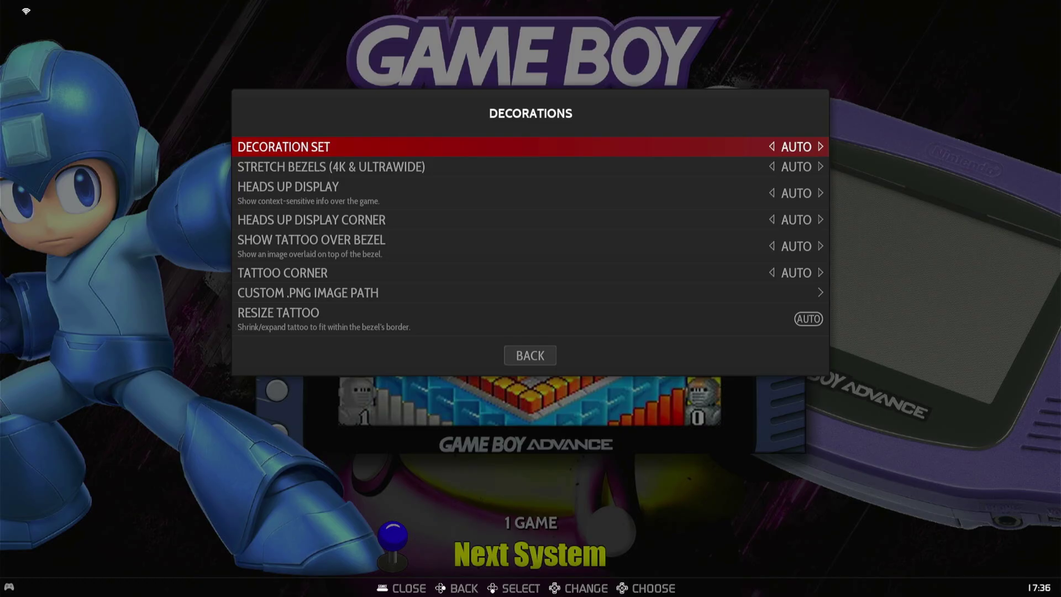
key("Escape")
key("Escape")
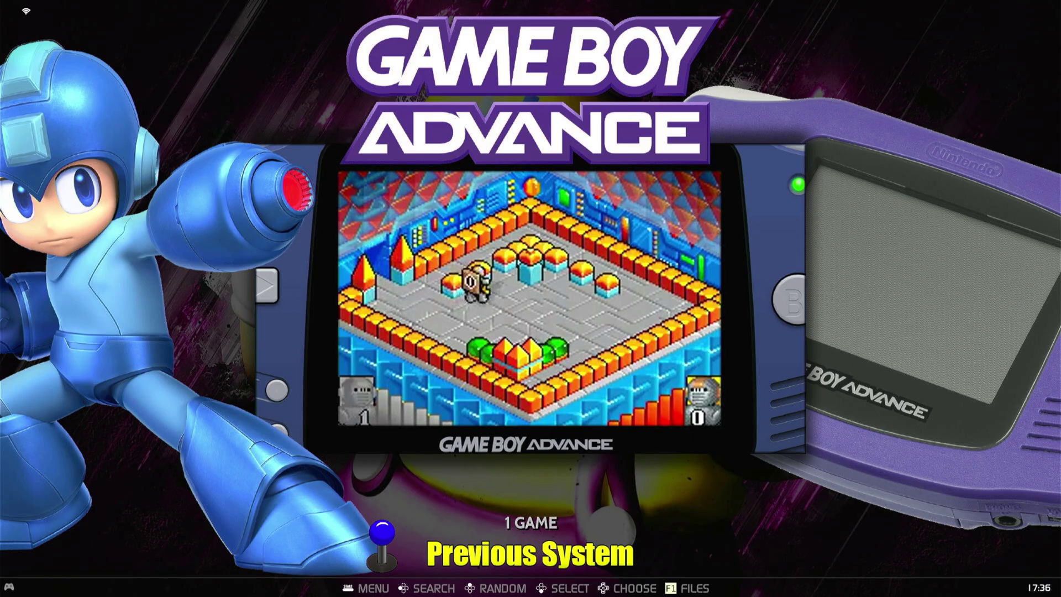
Launch Space Twins to view it running with its bezel, quit it, and return to the system selection.
key("Return")
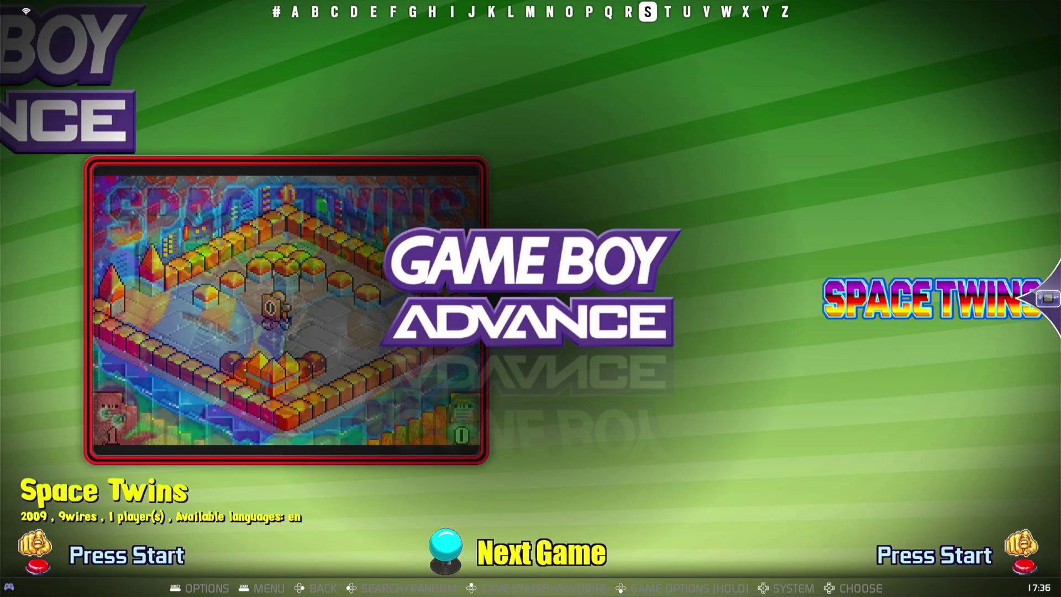
key("Return")
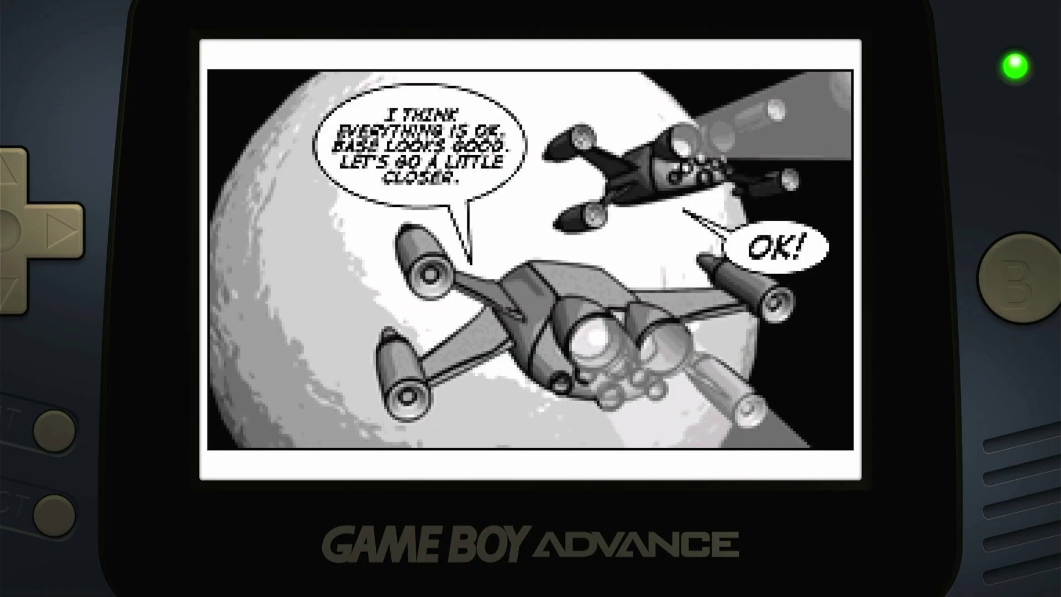
key("Escape")
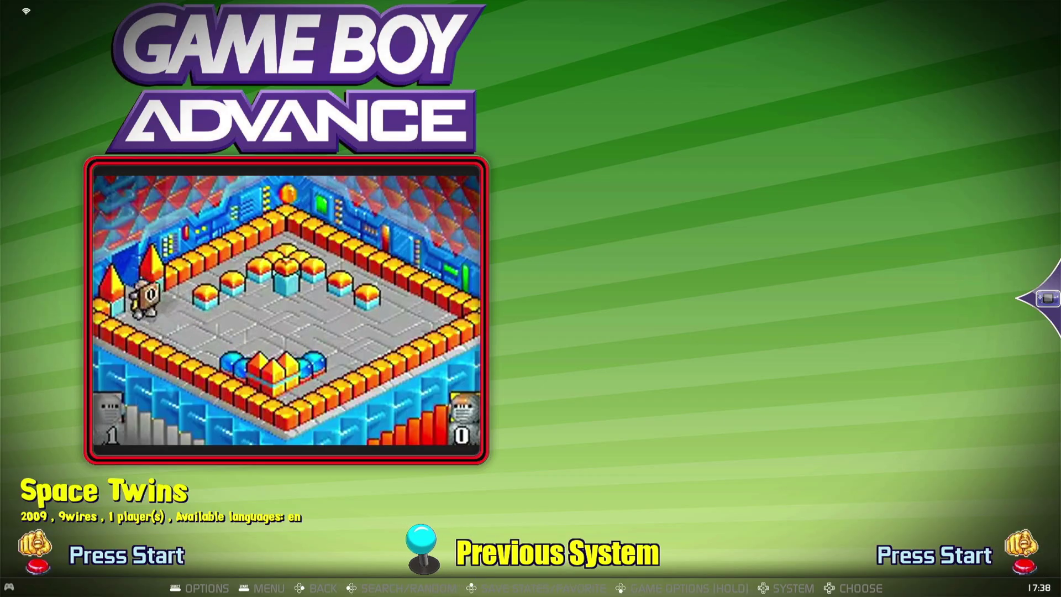
key("Escape")
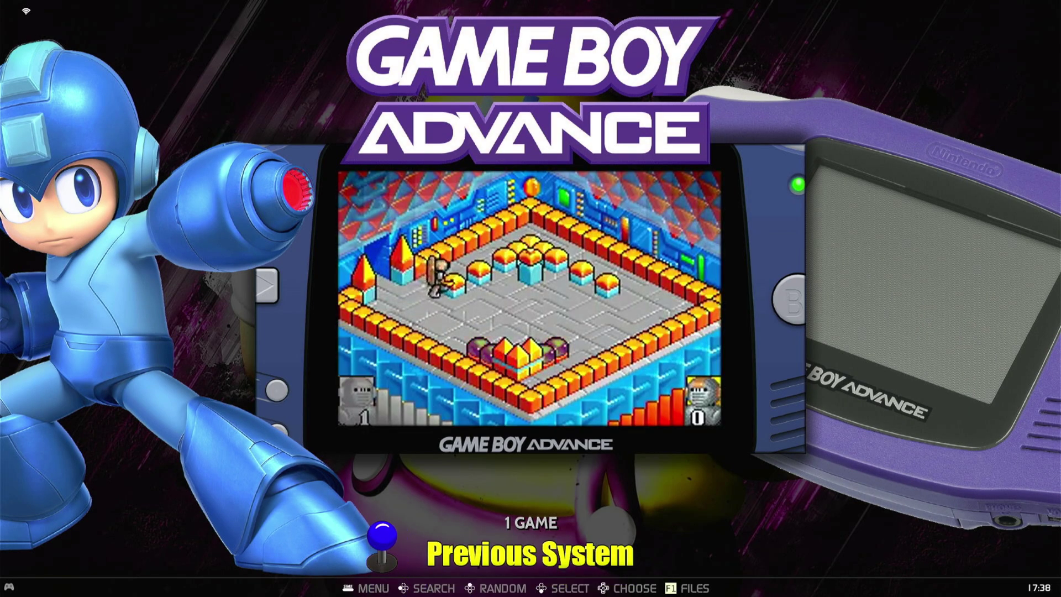
Open the view options of the Game Boy Advance game list and look through its entries, including advanced system options.
key("Return")
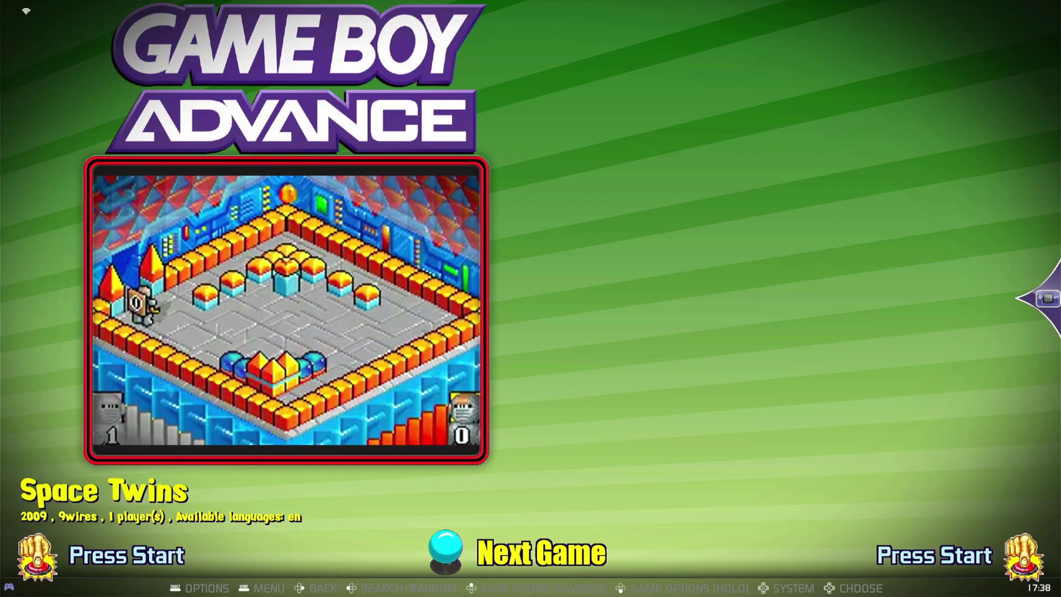
key("F1")
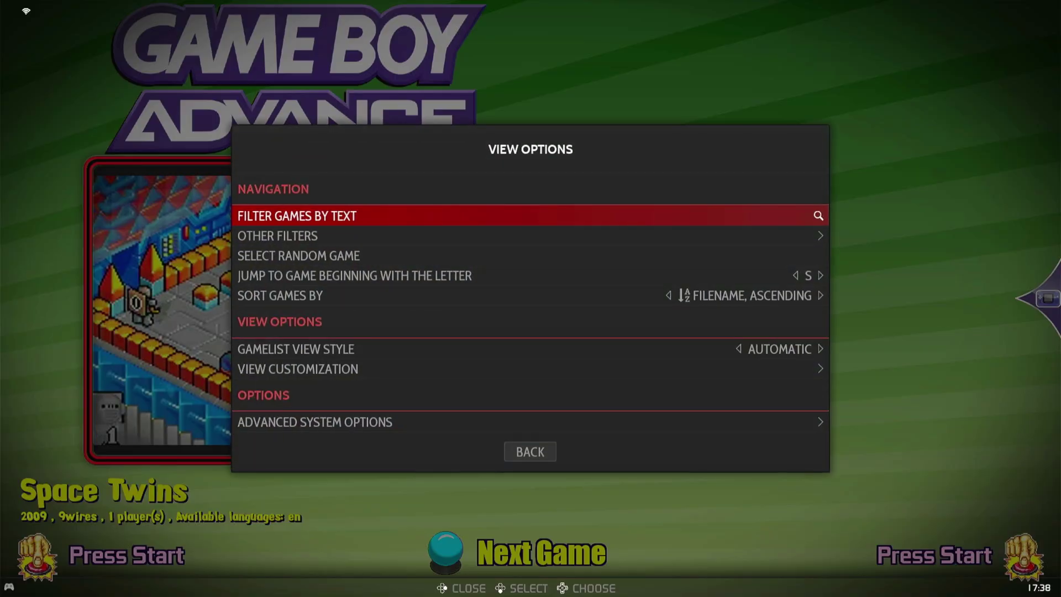
key("Down")
key("Down")
key("Down")
key("Down")
key("Down")
key("Down")
key("Down")
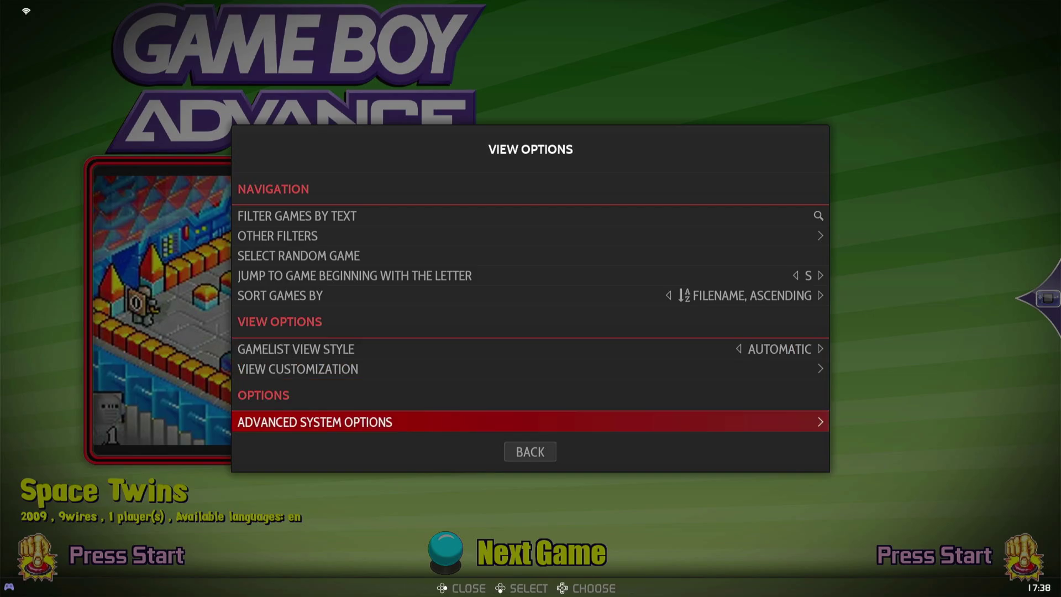
key("Up")
key("Up")
key("Up")
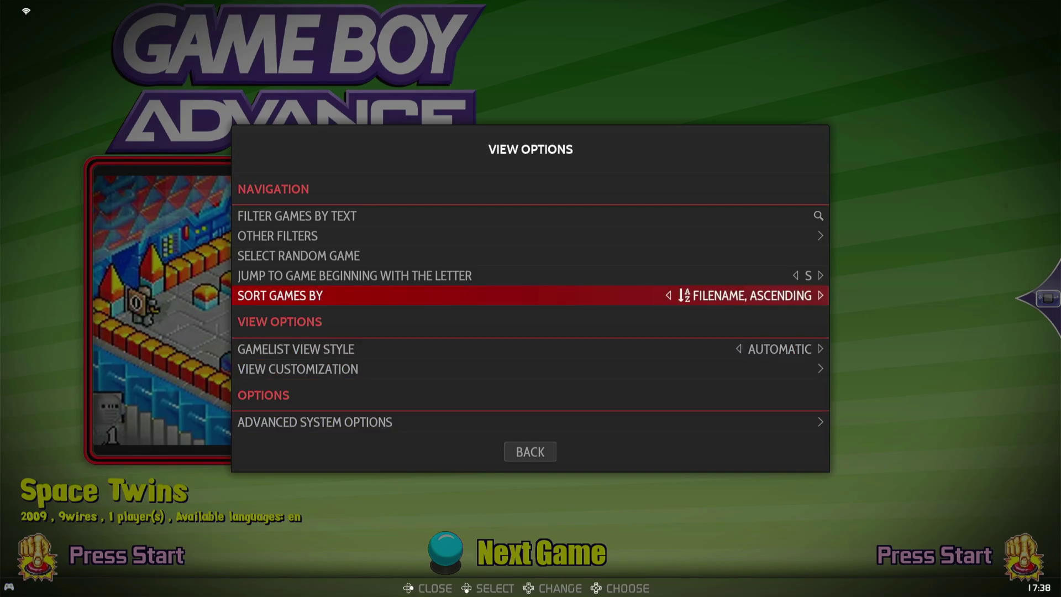
Set the gamelist view style of Game Boy Advance to Grid and close the view options.
key("Down")
key("Down")
key("Down")
key("Up")
key("Up")
key("Down")
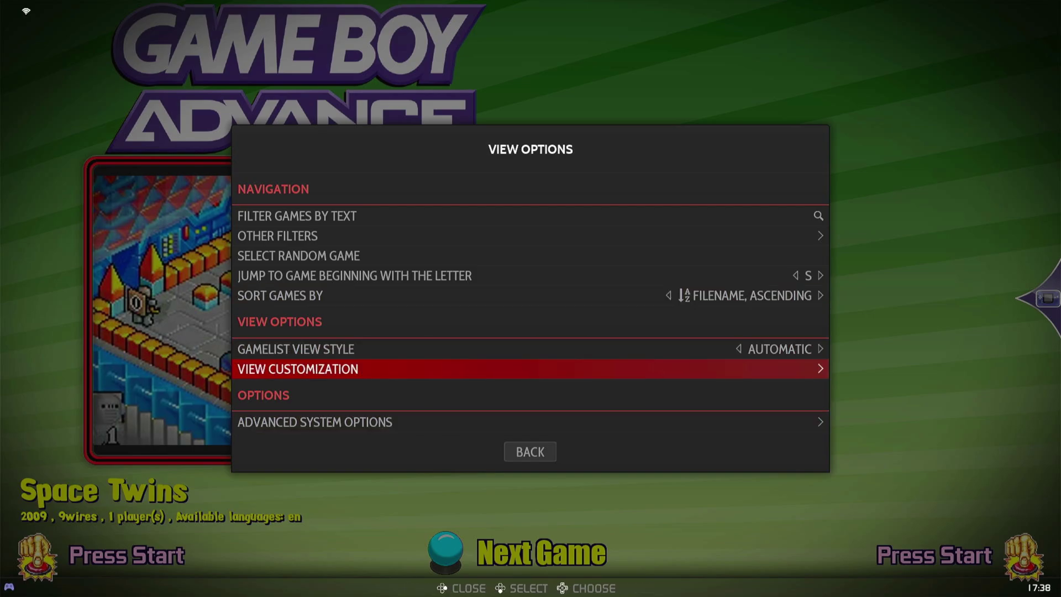
key("Up")
key("Return")
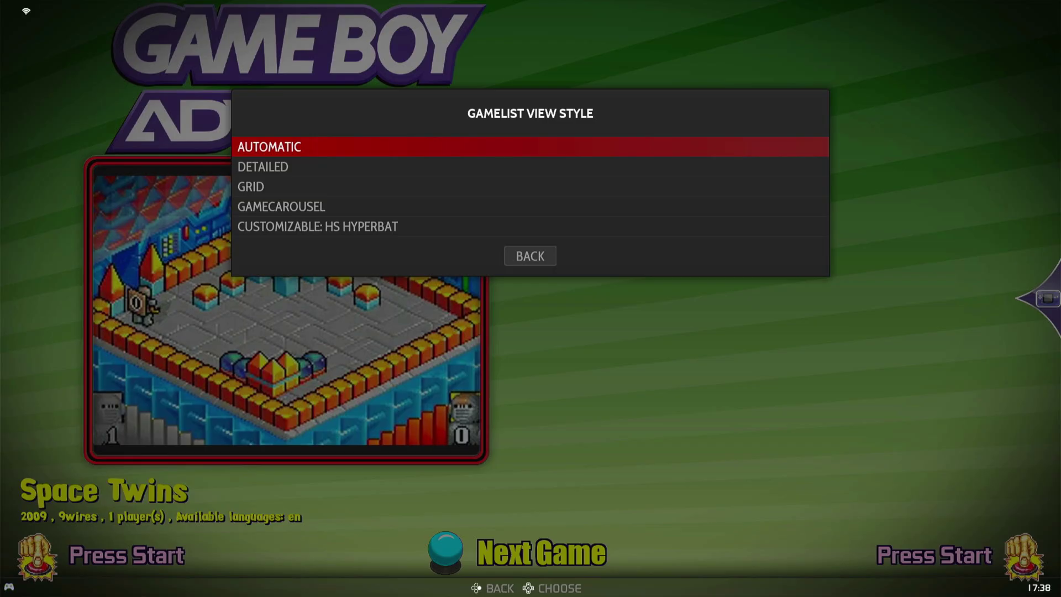
key("Down")
key("Down")
key("Return")
key("Escape")
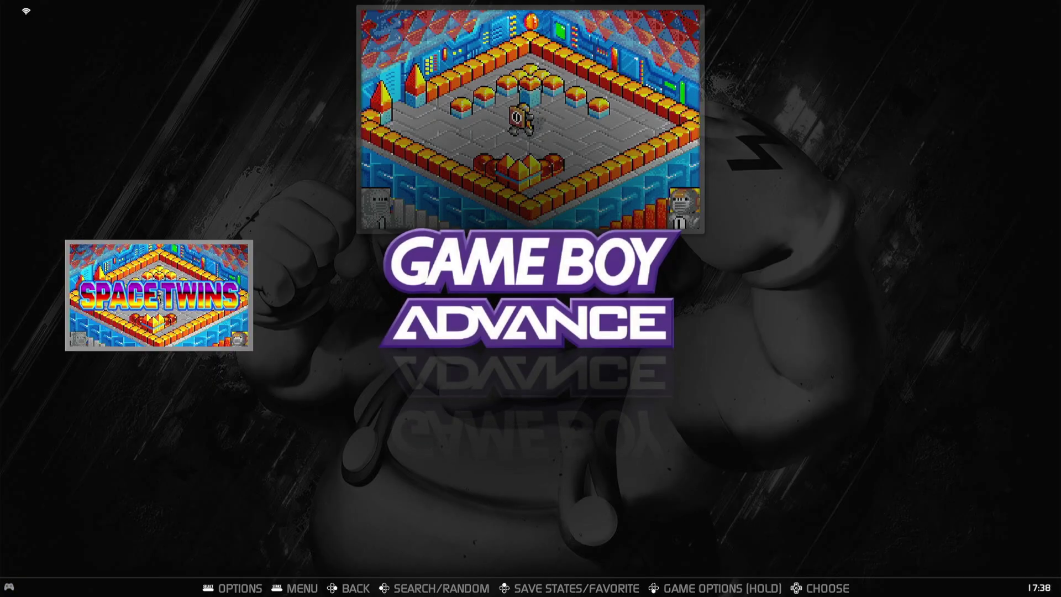
Compare the Super Nintendo game list with the Game Boy Advance game list, ending in the Game Boy Advance list.
key("Escape")
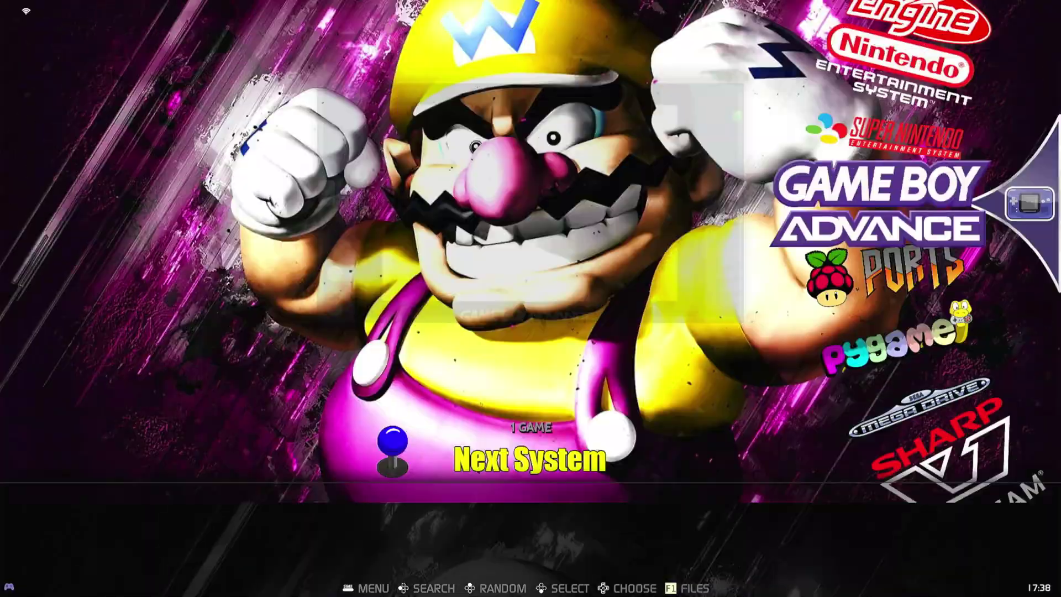
key("Up")
key("Return")
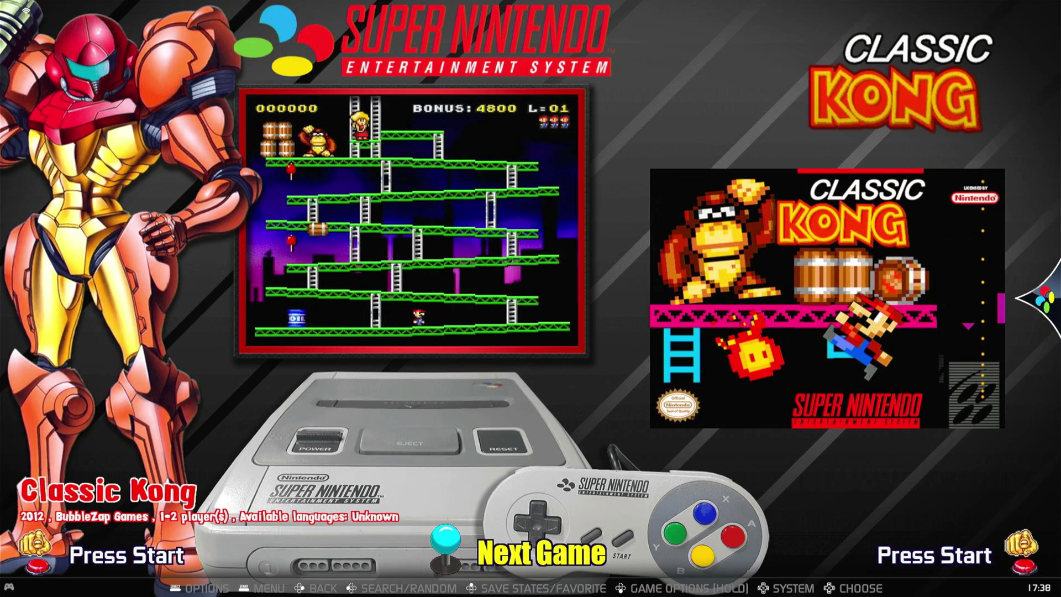
key("Right")
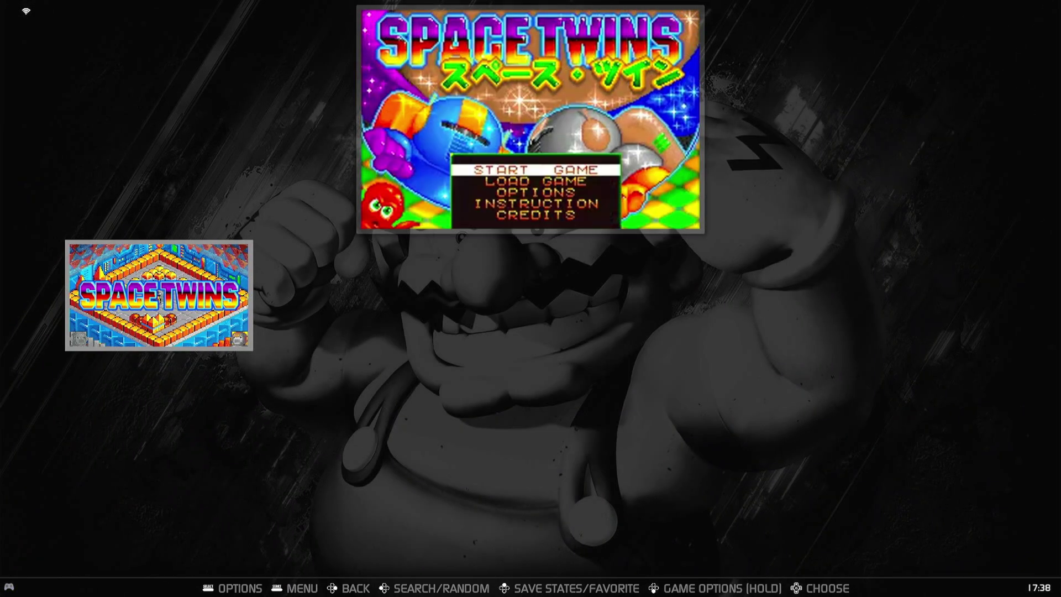
key("Left")
key("Right")
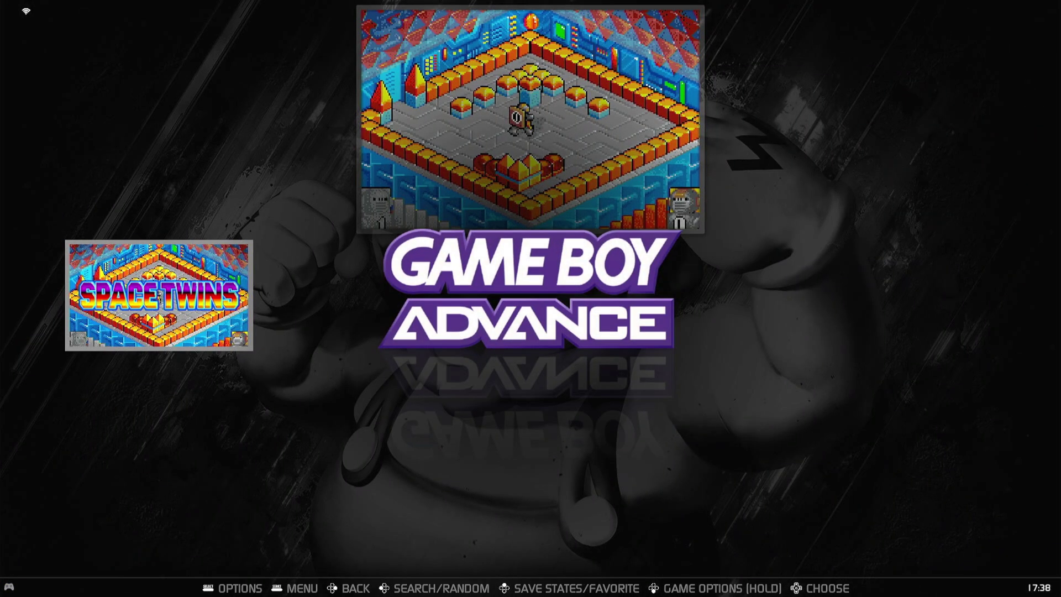
key("Escape")
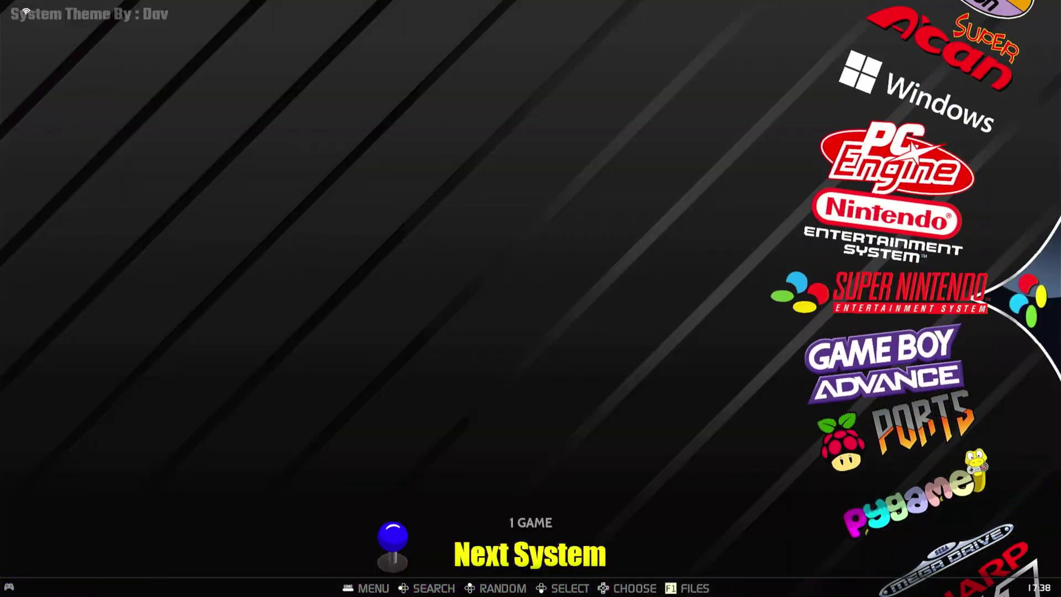
key("Return")
key("Escape")
key("Down")
key("Return")
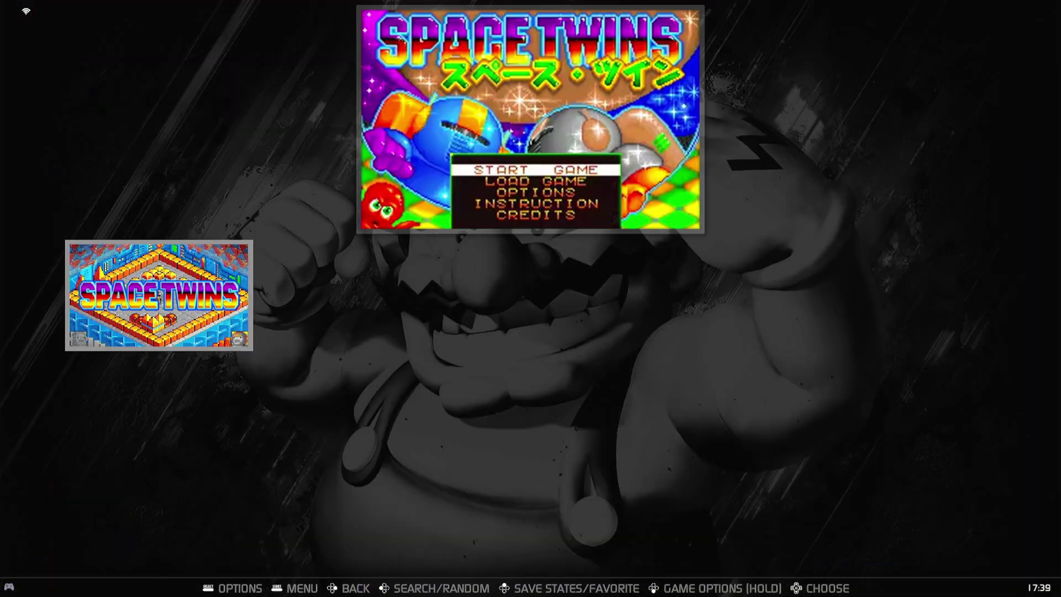
Reopen the view options of the Game Boy Advance game list with the gamelist view style selected.
key("F1")
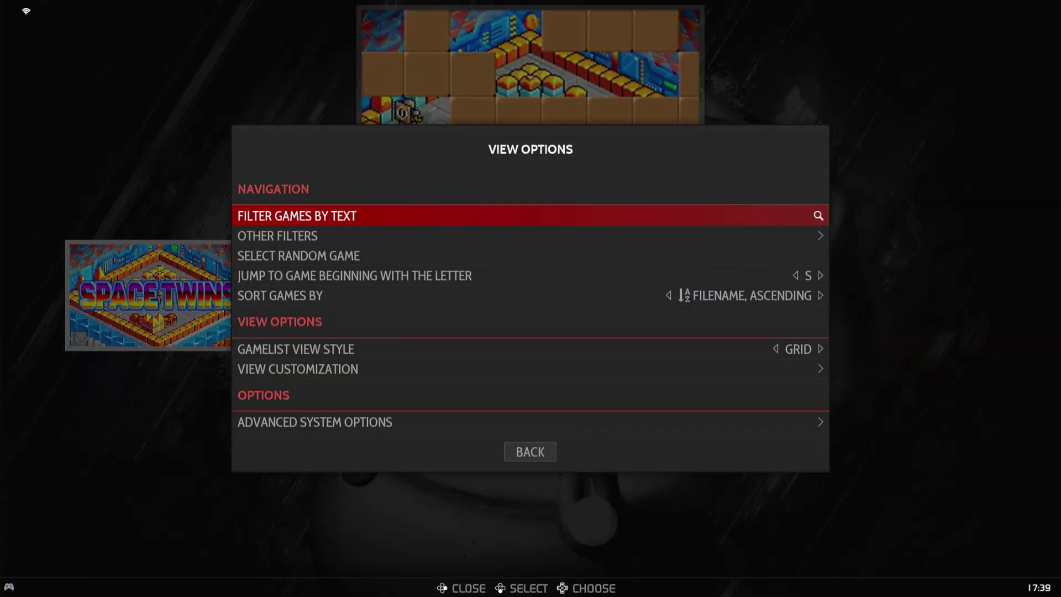
key("Down")
key("Down")
key("Down")
key("Down")
key("Down")
key("Down")
key("Up")
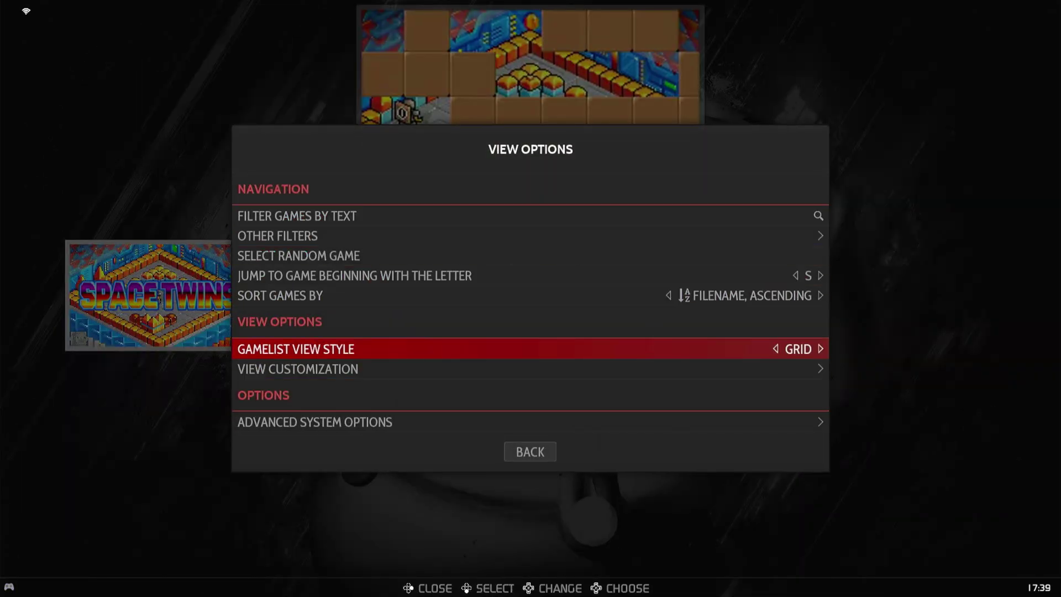
Look through the gamelist view styles and keep Grid.
key("Return")
key("Down")
key("Down")
key("Up")
key("Up")
key("Up")
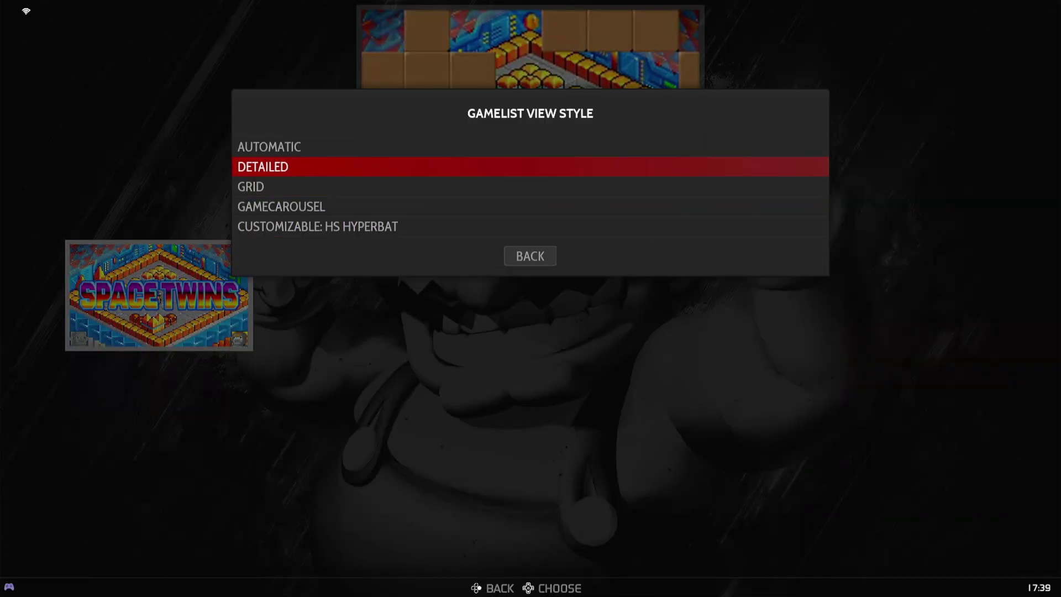
key("Escape")
Look through the view customization options of the Game Boy Advance game list without changing any.
key("Down")
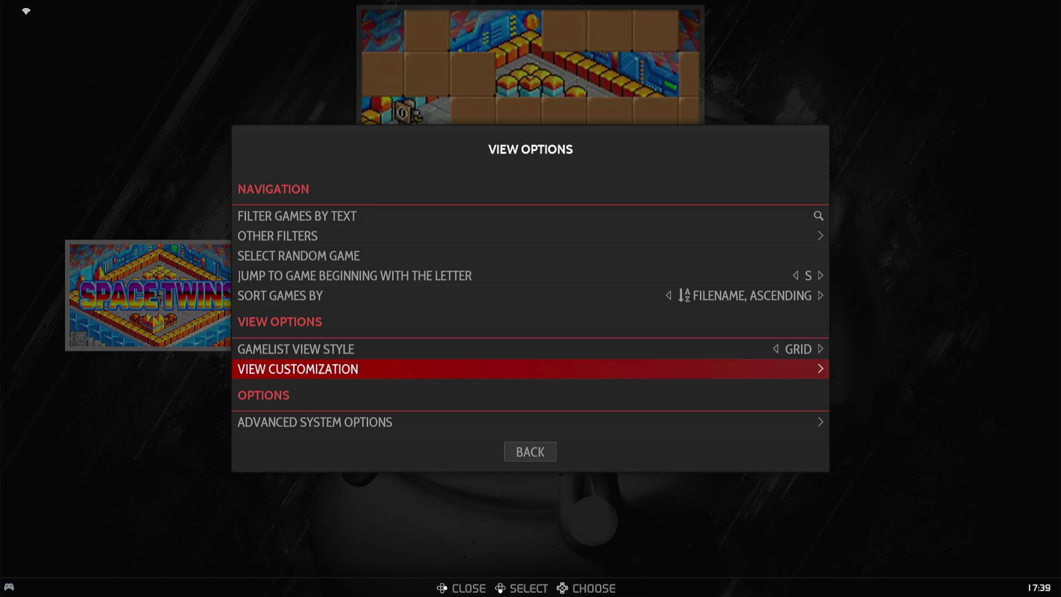
key("Return")
key("Down")
key("Down")
key("Down")
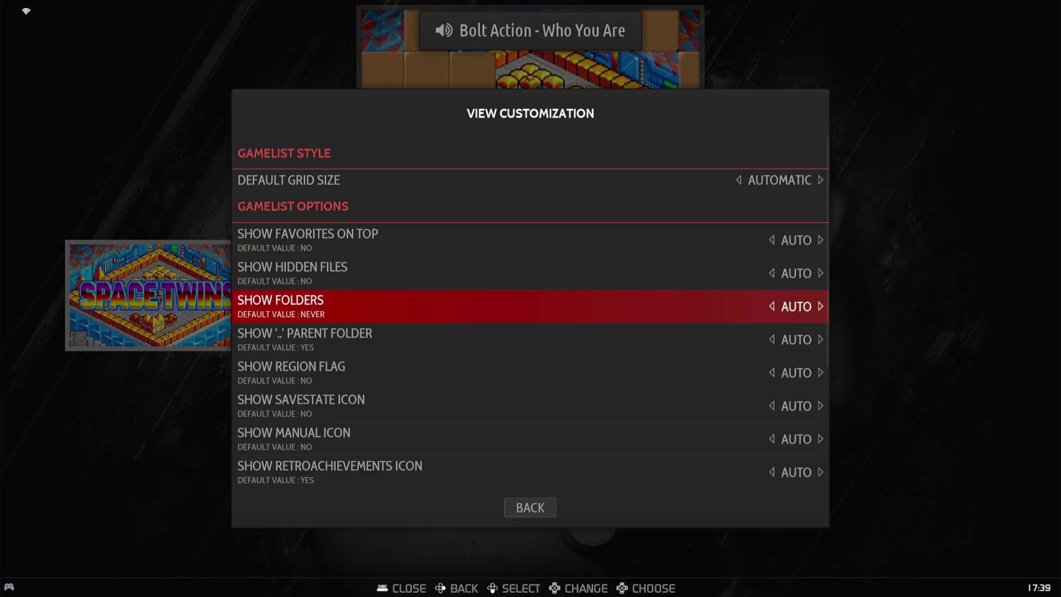
key("Up")
key("Up")
key("Up")
key("Escape")
Look once more over the gamelist view style, view customization and advanced system options entries, and close the view options.
key("Down")
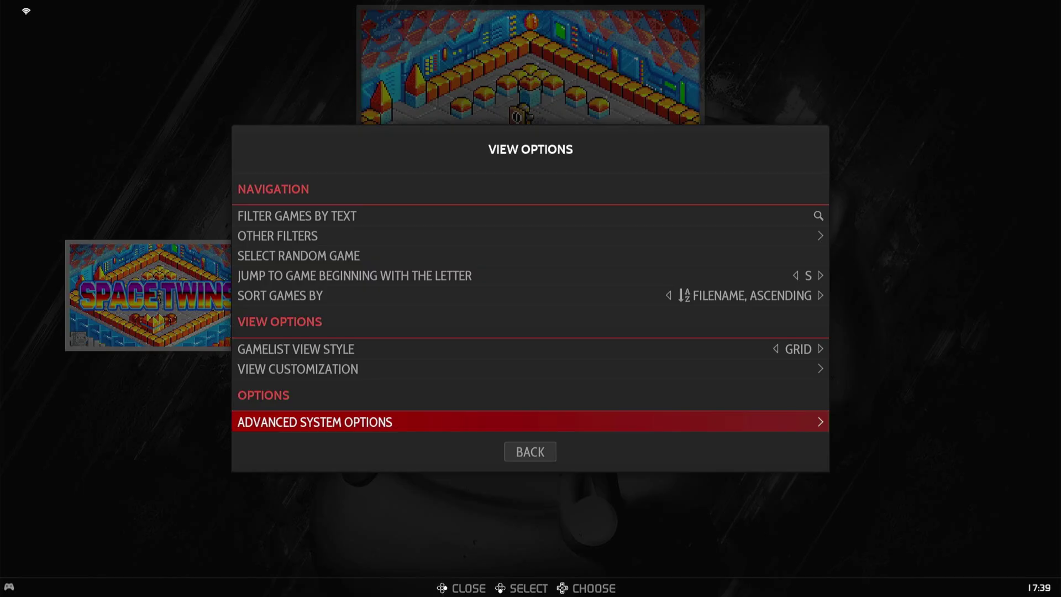
key("Up")
key("Up")
key("Up")
key("Down")
key("Down")
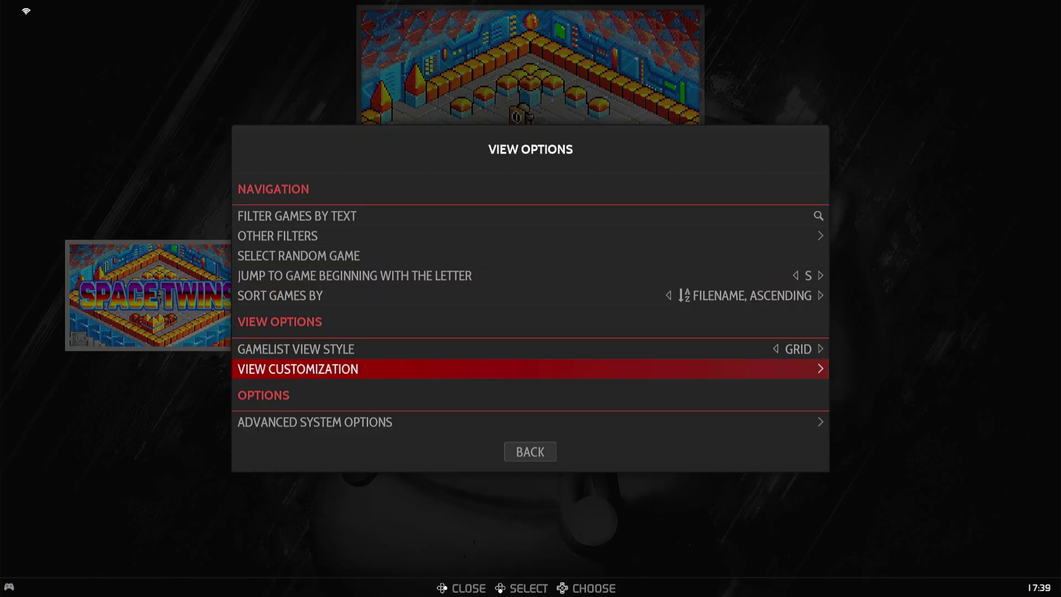
key("Up")
key("Escape")
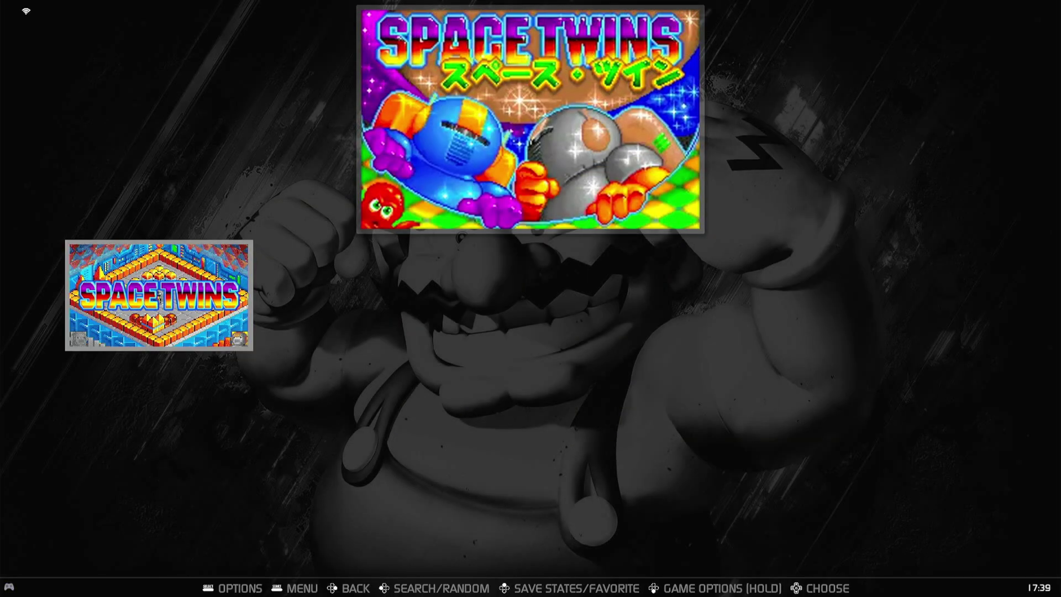
Return to the system selection and move through the systems to Windows.
key("Escape")
key("Down")
key("Down")
key("Down")
key("Down")
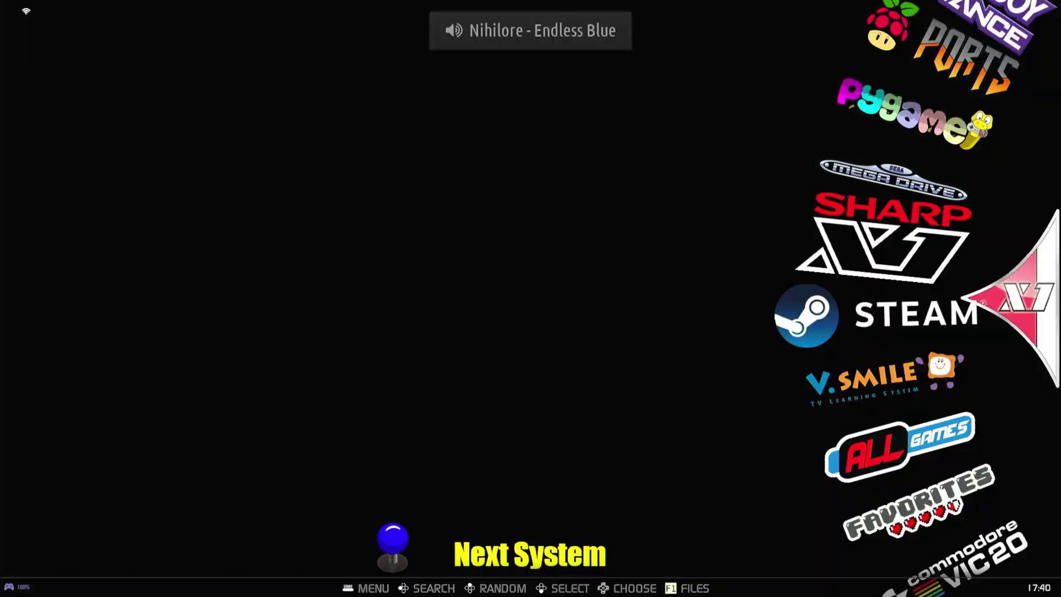
key("Up")
key("Up")
key("Up")
key("Up")
key("Up")
key("Up")
key("Up")
key("Up")
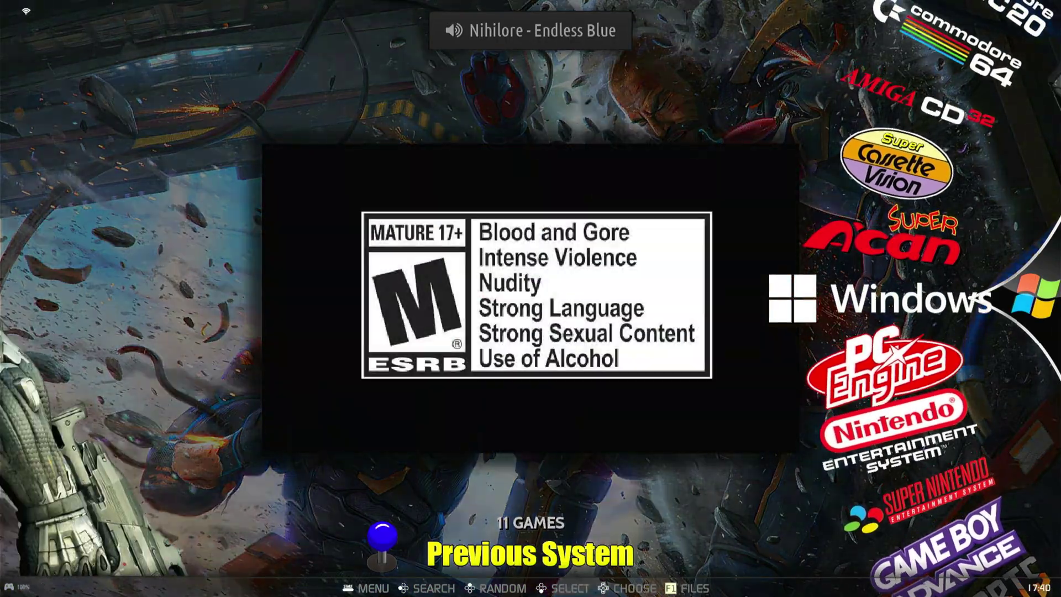
Open the Windows game list and move through it to RollerCoaster Tycoon 2 Triple Thrill Pack.
key("Return")
key("Down")
key("Down")
key("Down")
key("Down")
key("Down")
key("Down")
key("Down")
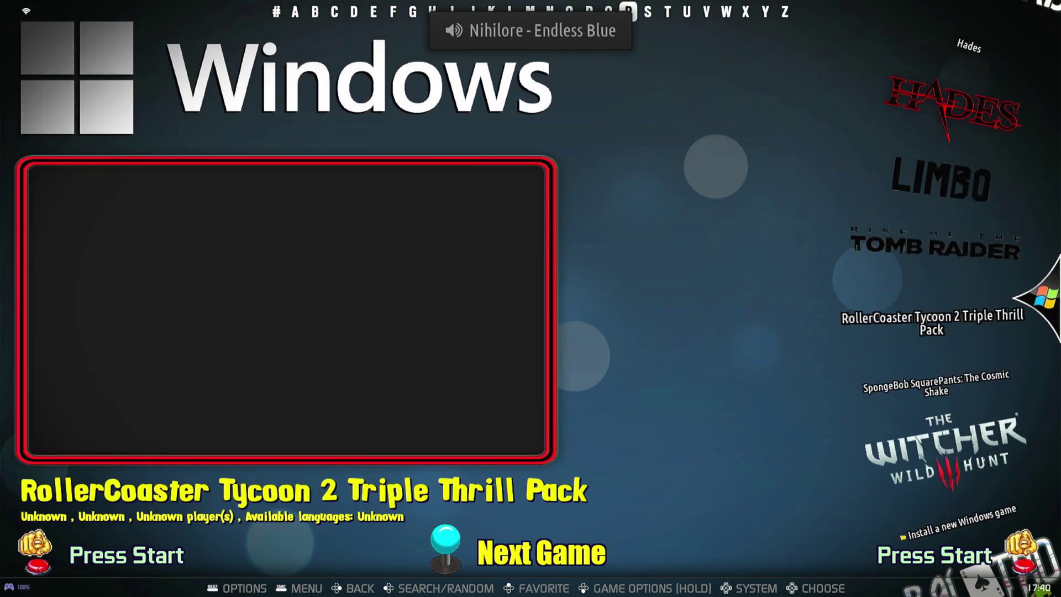
Look through the Windows game list as far as the Hades entries and return to the system selection.
key("Down")
key("Down")
key("Down")
key("Down")
key("Down")
key("Down")
key("Down")
key("Down")
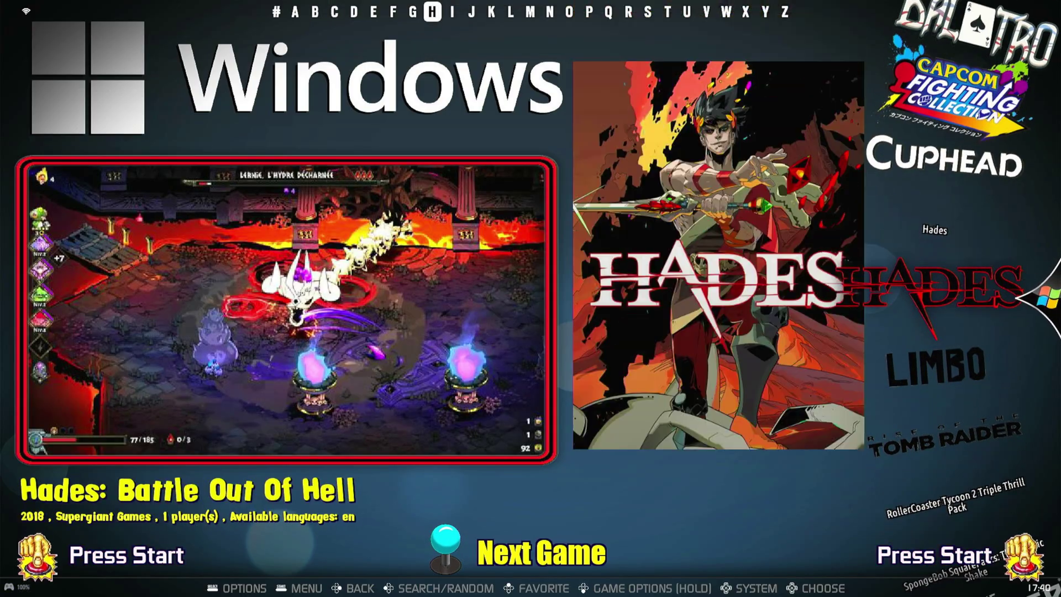
key("Up")
key("BackSpace")
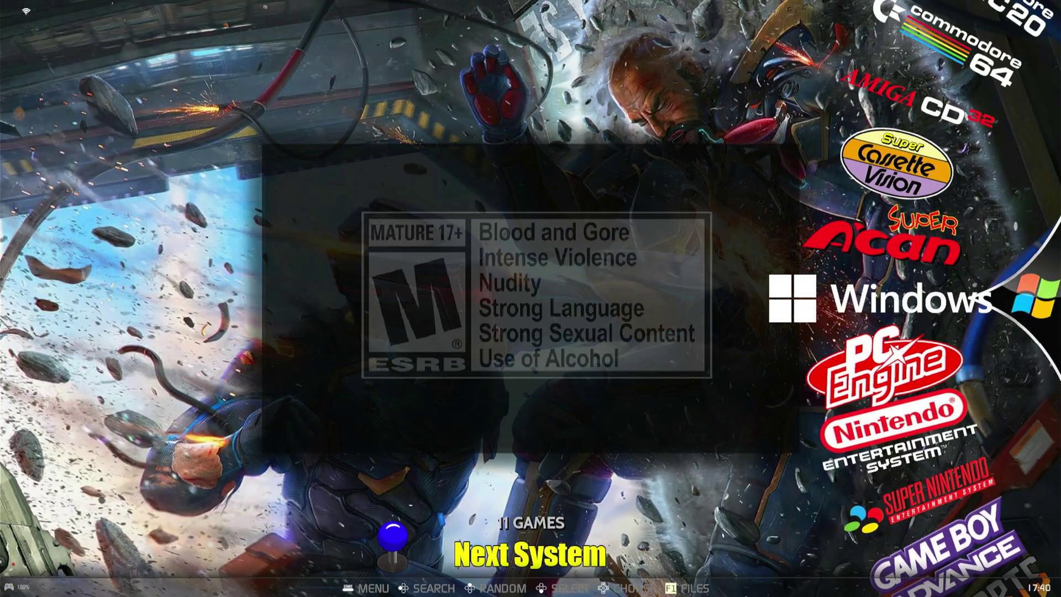
Look over the scraper's source and filter settings without changing any, and return to the Windows system.
key("Escape")
key("Down")
key("Down")
key("Down")
key("Down")
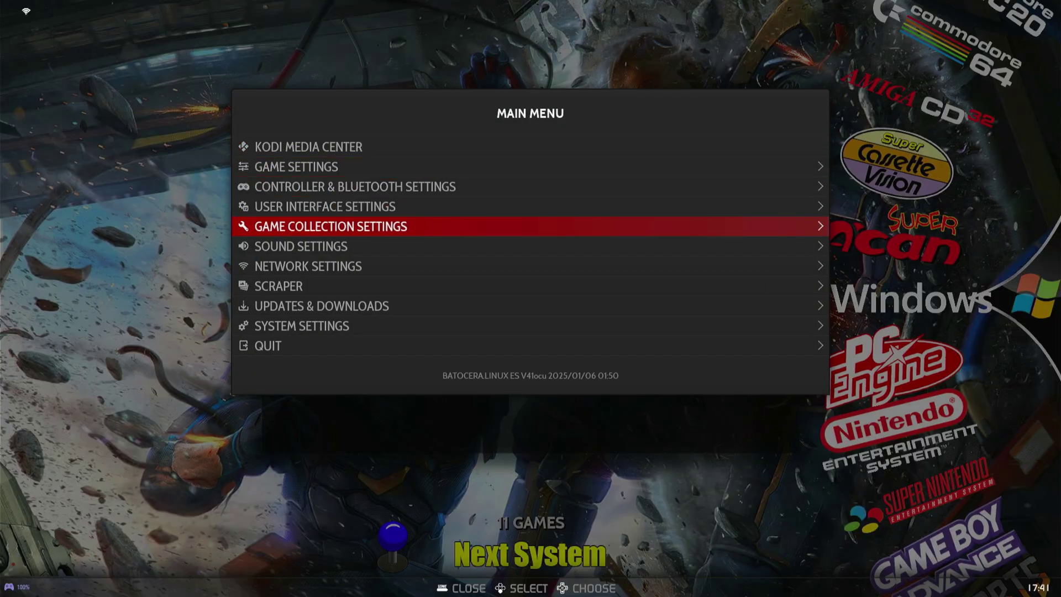
key("Down")
key("Down")
key("Down")
key("Return")
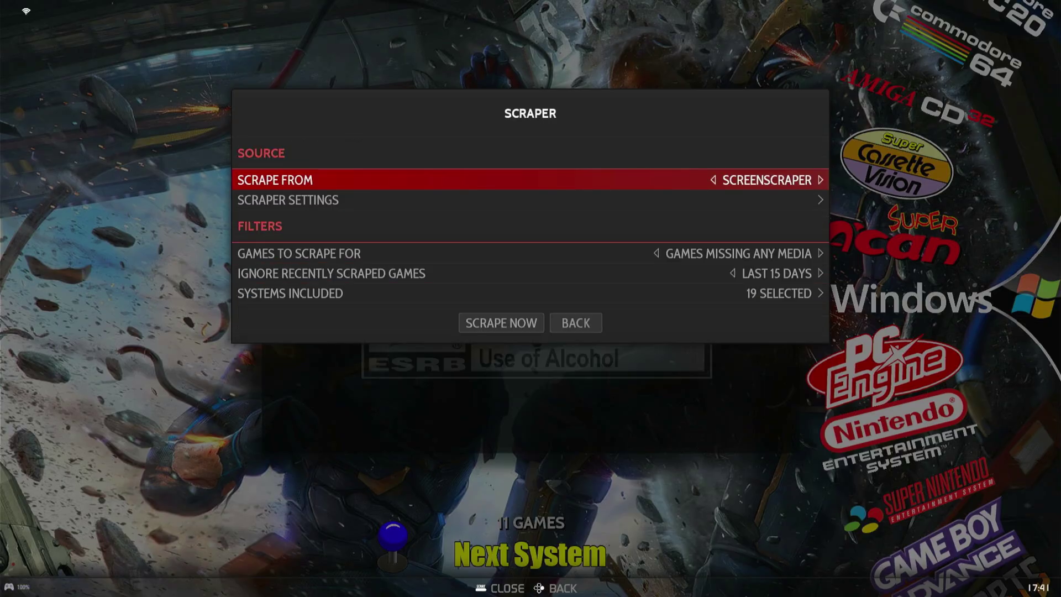
key("BackSpace")
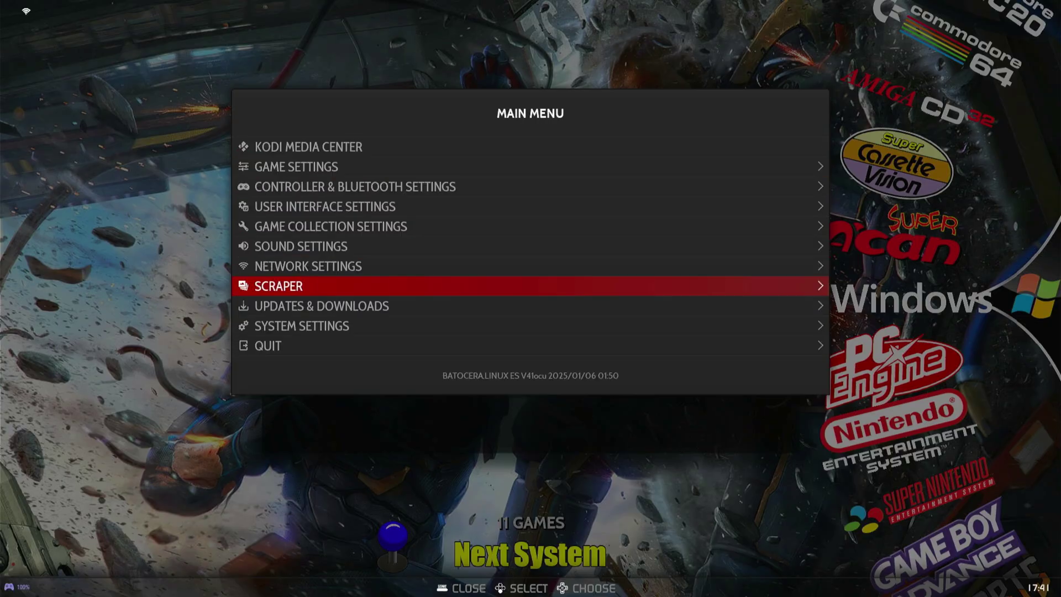
key("Escape")
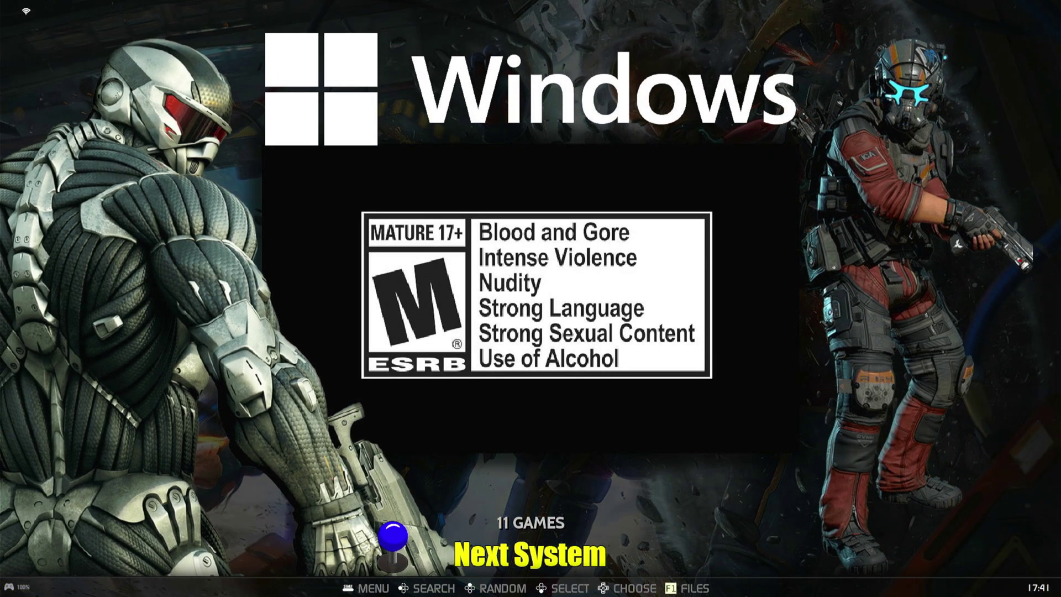
Reopen the Windows game list and select RollerCoaster Tycoon 2 Triple Thrill Pack.
key("Return")
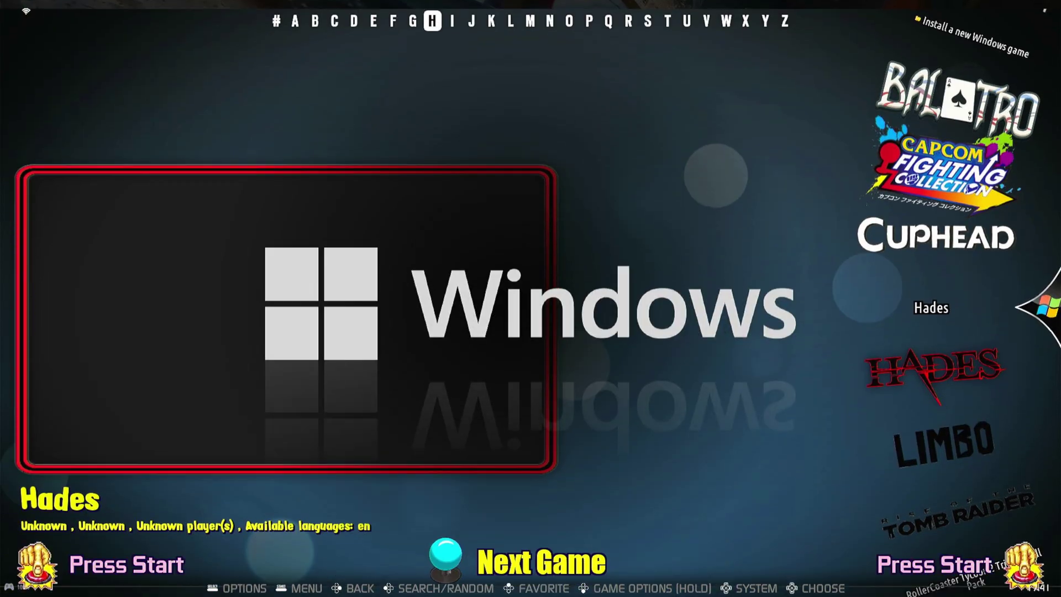
key("Down")
key("Down")
key("Down")
key("Down")
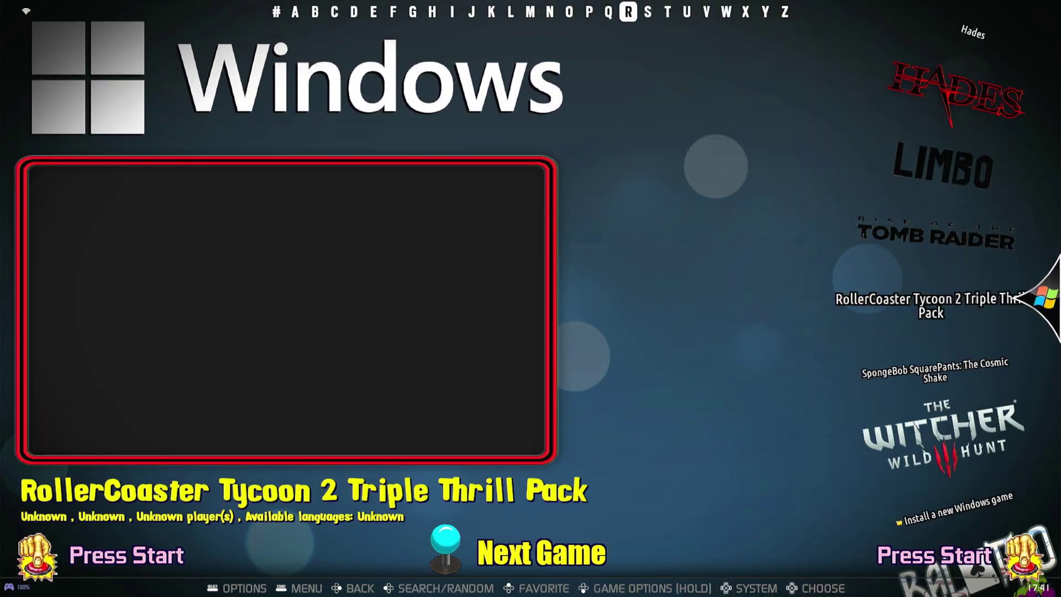
key("Up")
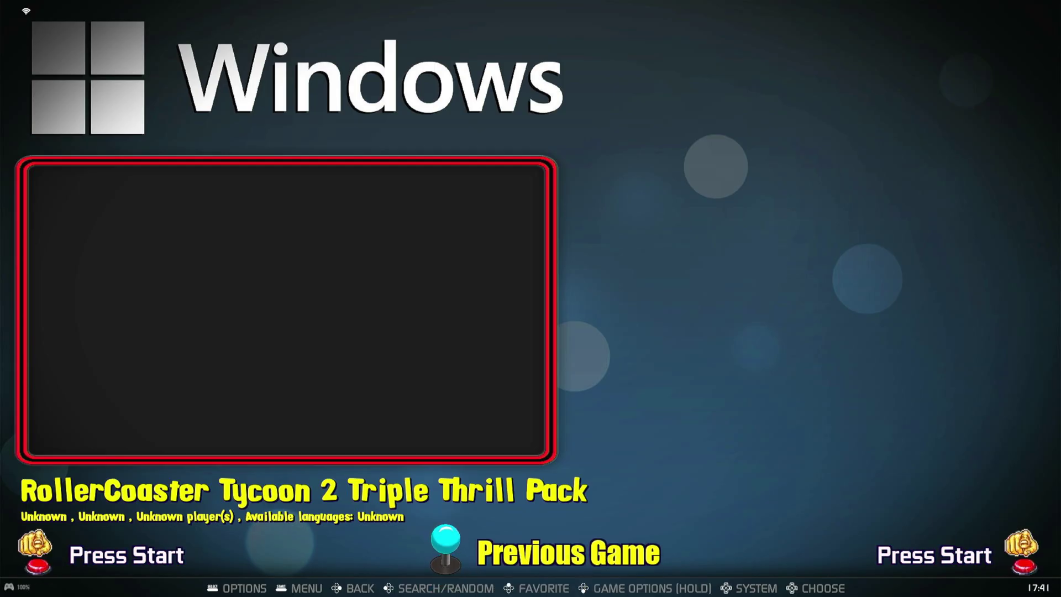
Scrape RollerCoaster Tycoon 2 Triple Thrill Pack on its own and accept the matching TheGamesDB result.
key("Return")
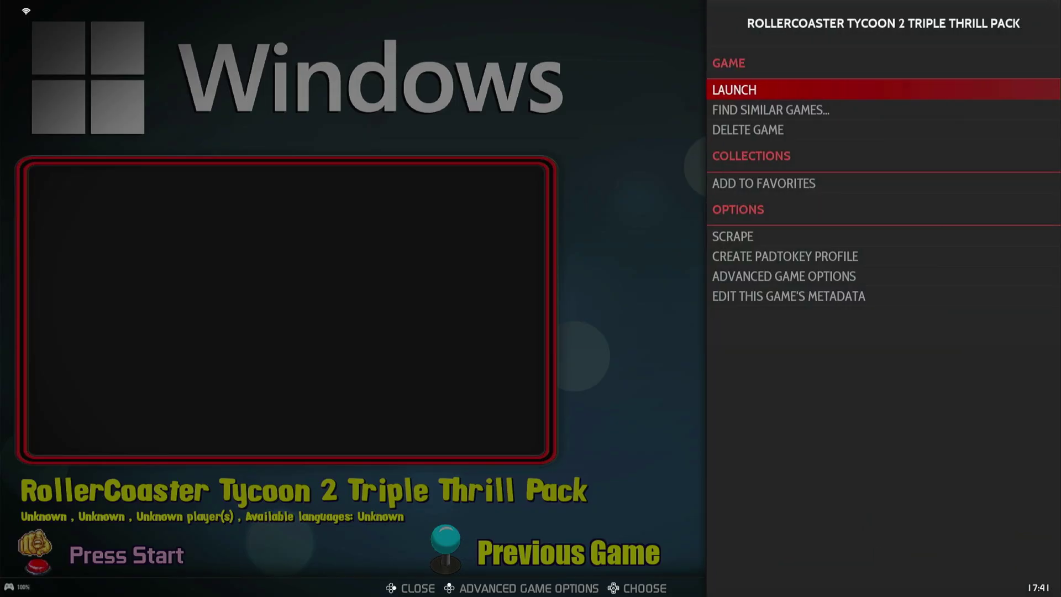
key("Down")
key("Down")
key("Down")
key("Down")
key("Down")
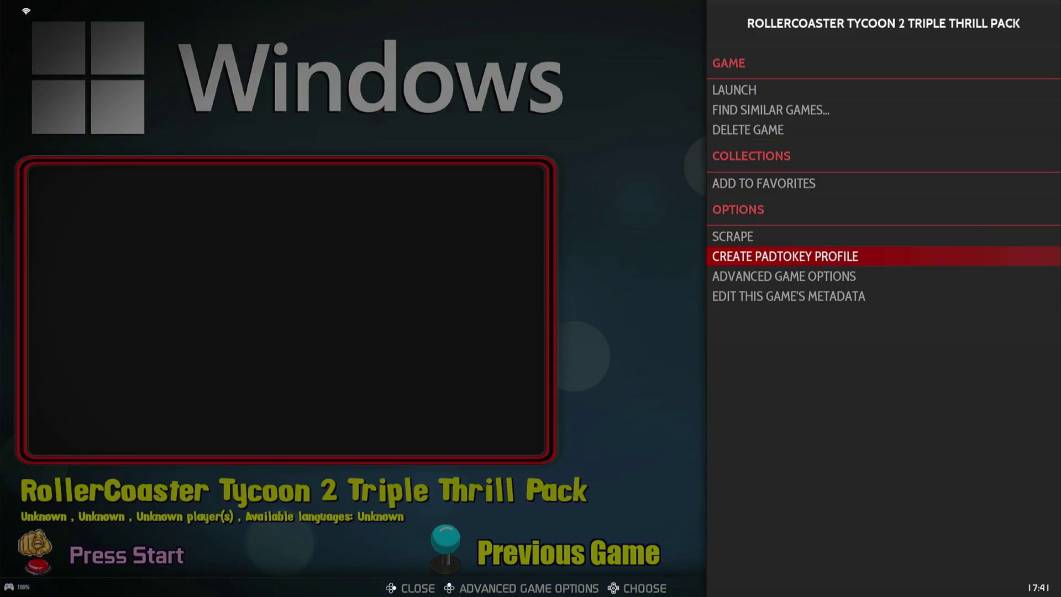
key("Up")
key("Return")
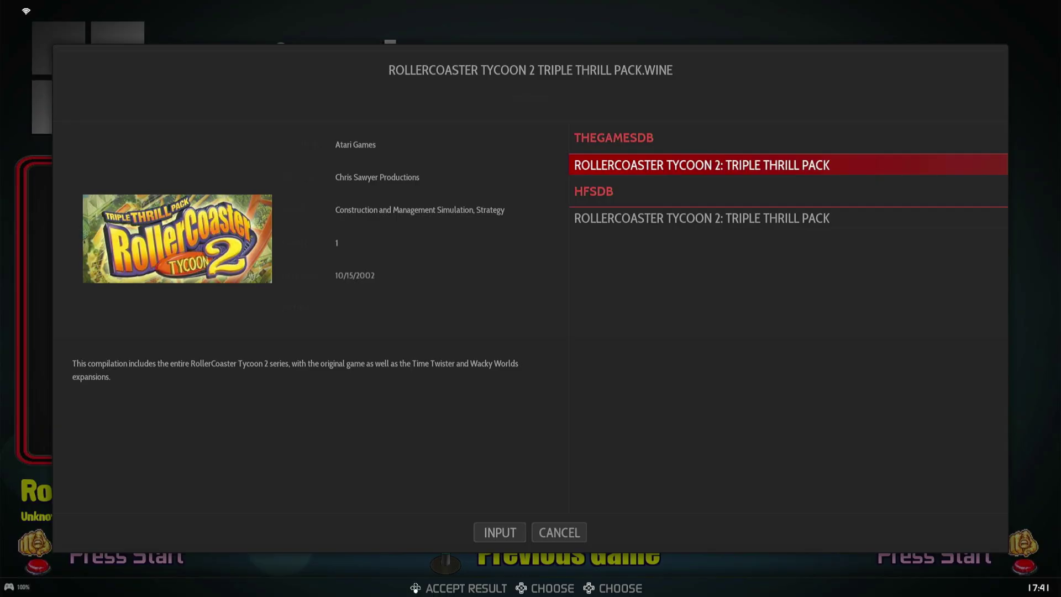
key("Return")
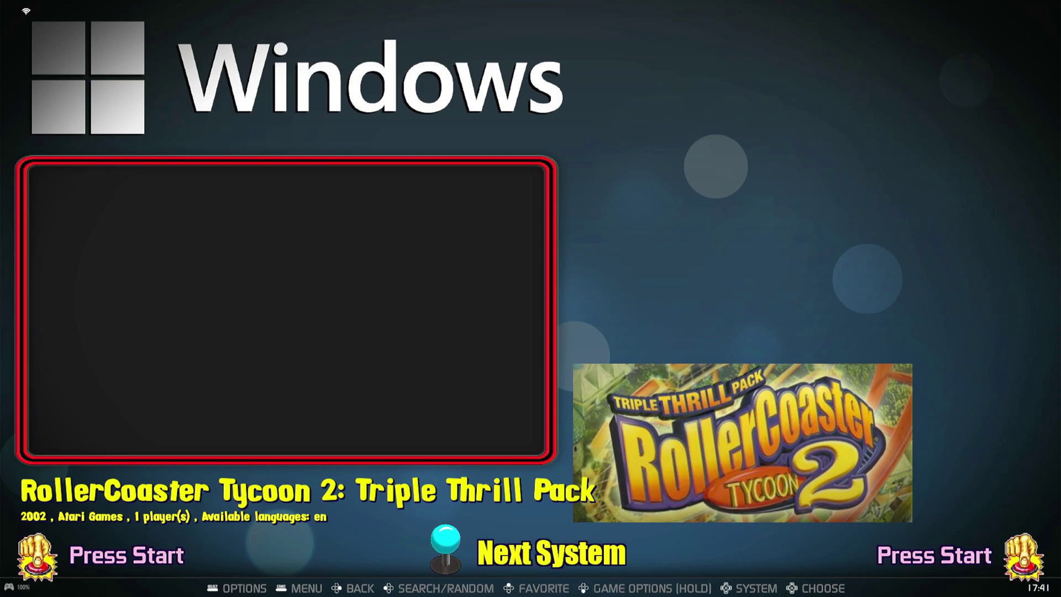
Switch to the file manager, read readme.txt in the splash folder, dismissing the update offer, and return to the userdata folder.
key("BackSpace")
key("F1")
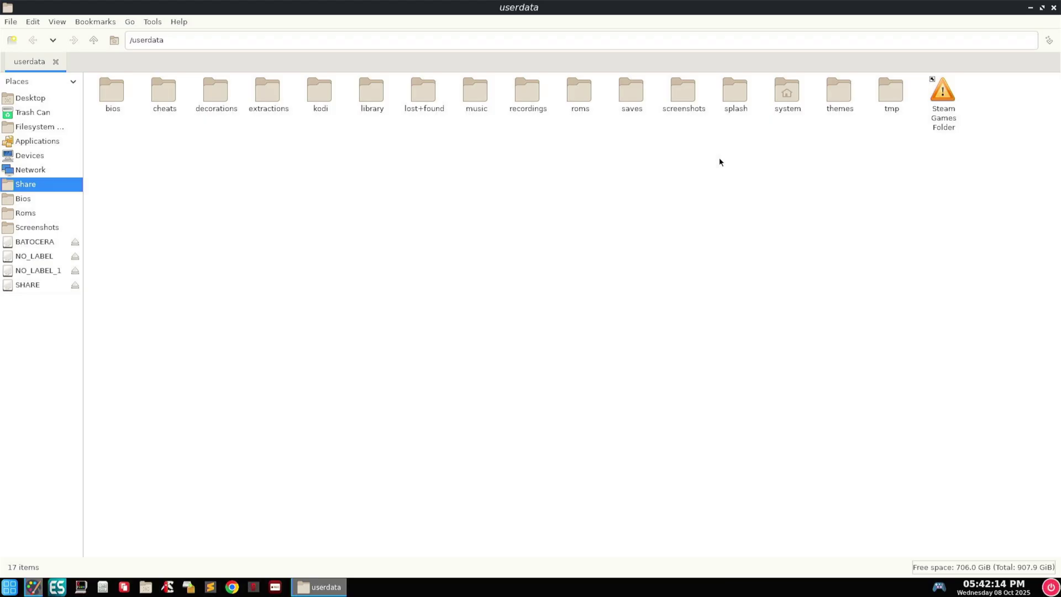
double_click(734, 91)
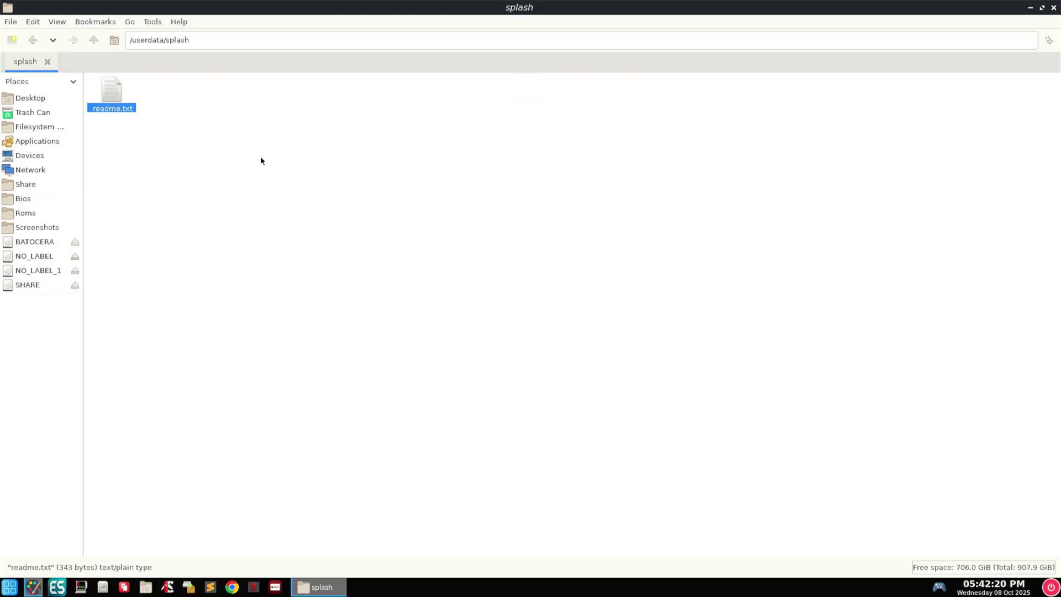
key("Return")
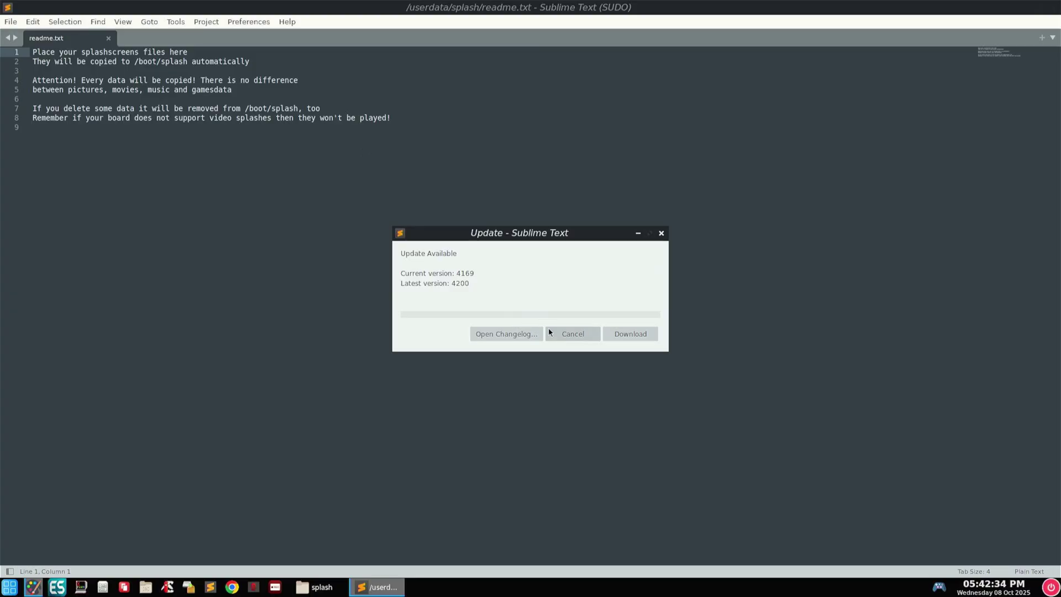
left_click(569, 334)
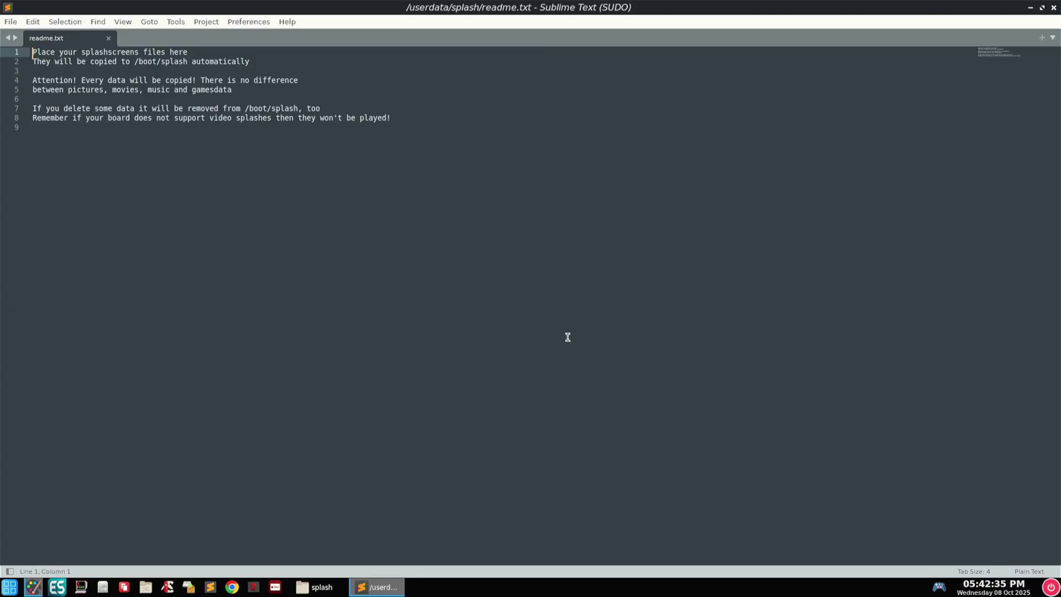
left_click(1052, 8)
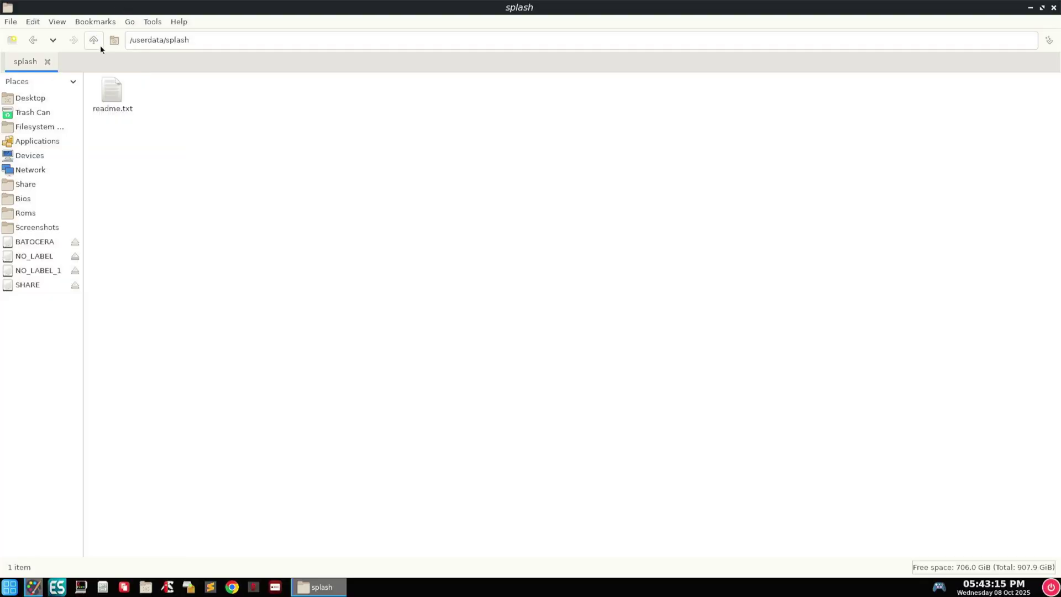
left_click(98, 43)
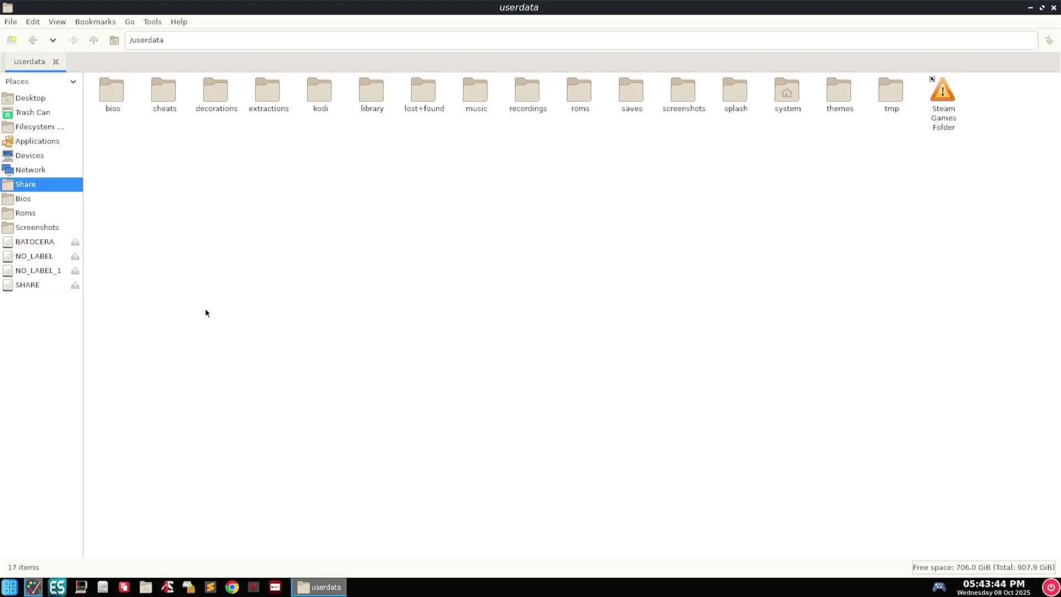
Show the installed applications and launch Batocera Unofficial Add Ons.
left_click(56, 131)
left_click(56, 141)
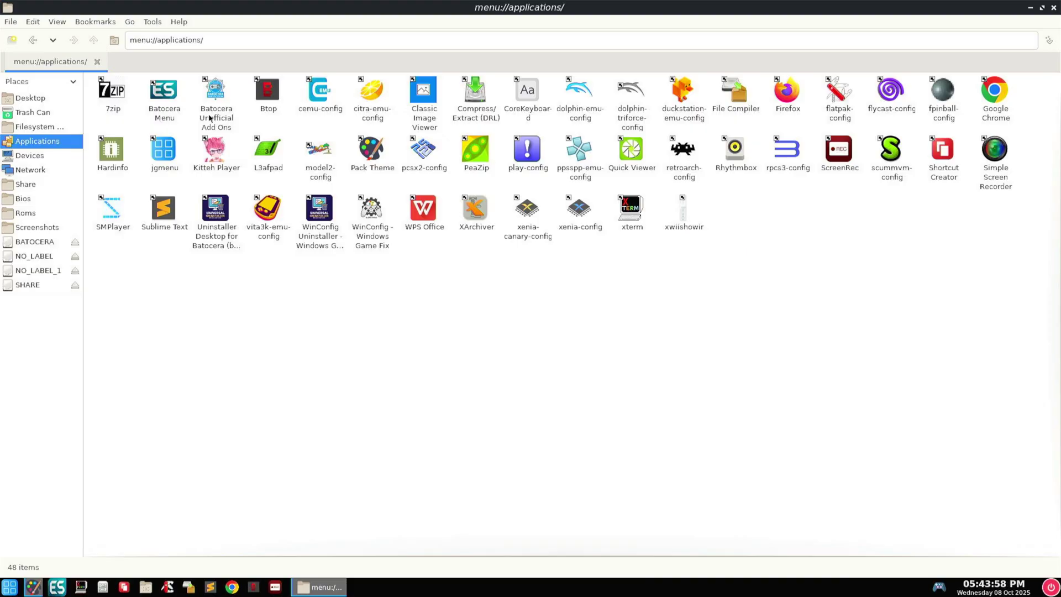
double_click(210, 117)
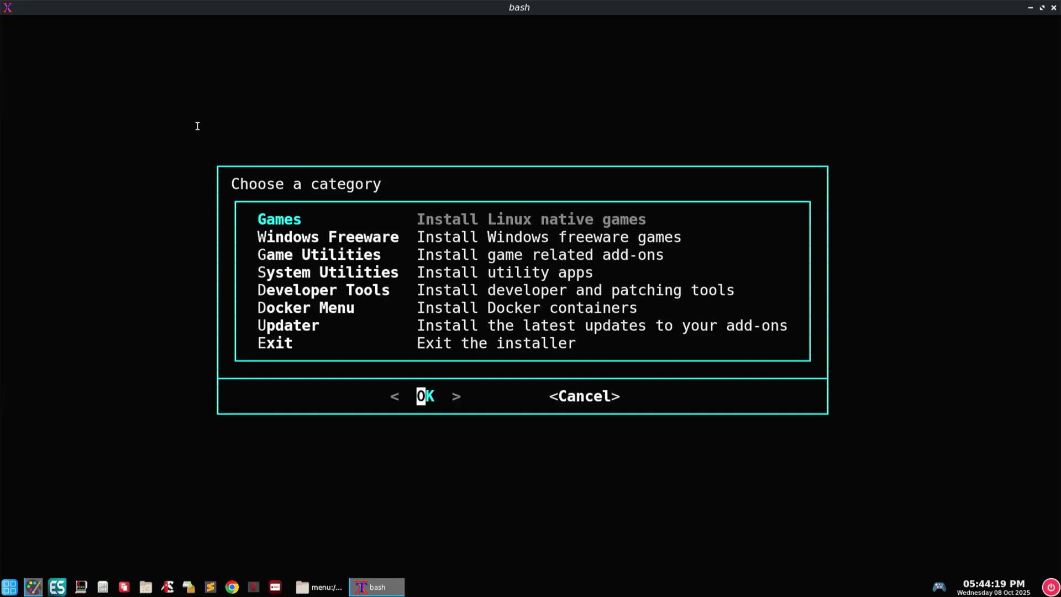
Look over the add-on installer's categories and open System Utilities.
key("Down")
key("Down")
key("Down")
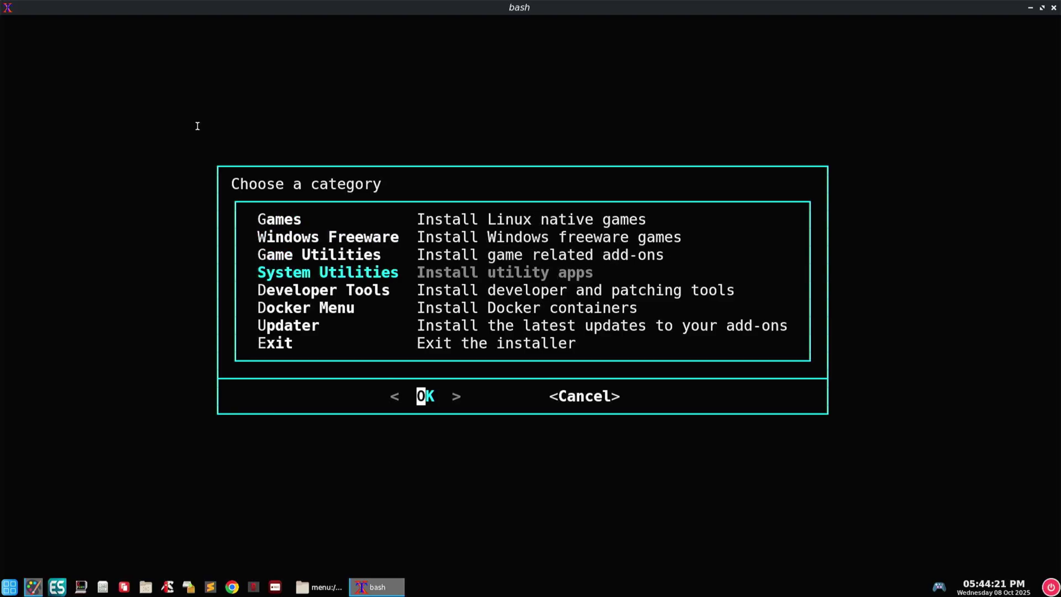
key("Down")
key("Down")
key("Up")
key("Up")
key("Up")
key("Up")
key("Down")
key("Down")
key("Return")
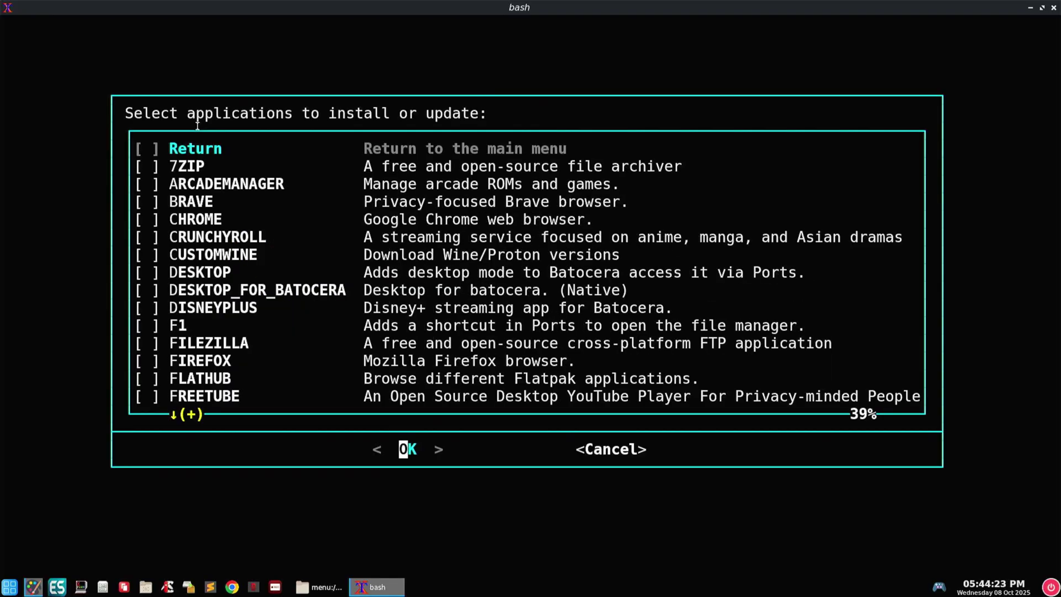
Look through the System Utilities applications offered for installation without selecting any, and leave the installer.
key("Down")
key("Down")
key("Down")
key("Down")
key("Down")
key("Down")
key("Down")
key("Down")
key("Down")
key("Down")
key("Down")
key("Down")
key("Down")
key("Down")
key("Down")
key("Down")
key("Down")
key("Down")
key("Down")
key("Down")
key("Down")
key("Down")
key("Down")
key("Down")
key("Down")
key("Down")
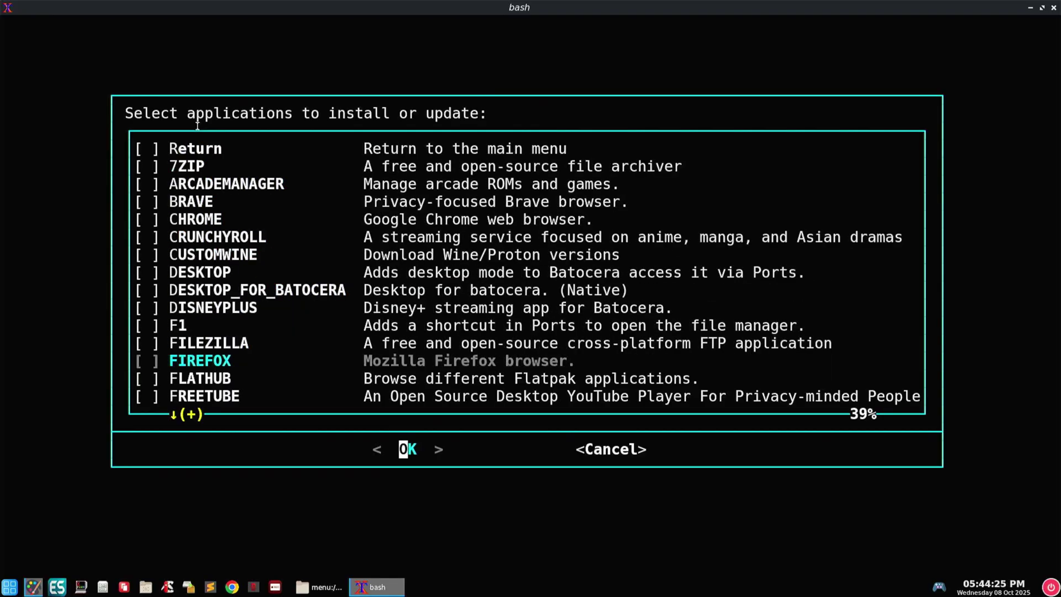
key("Down")
key("Down")
key("Down")
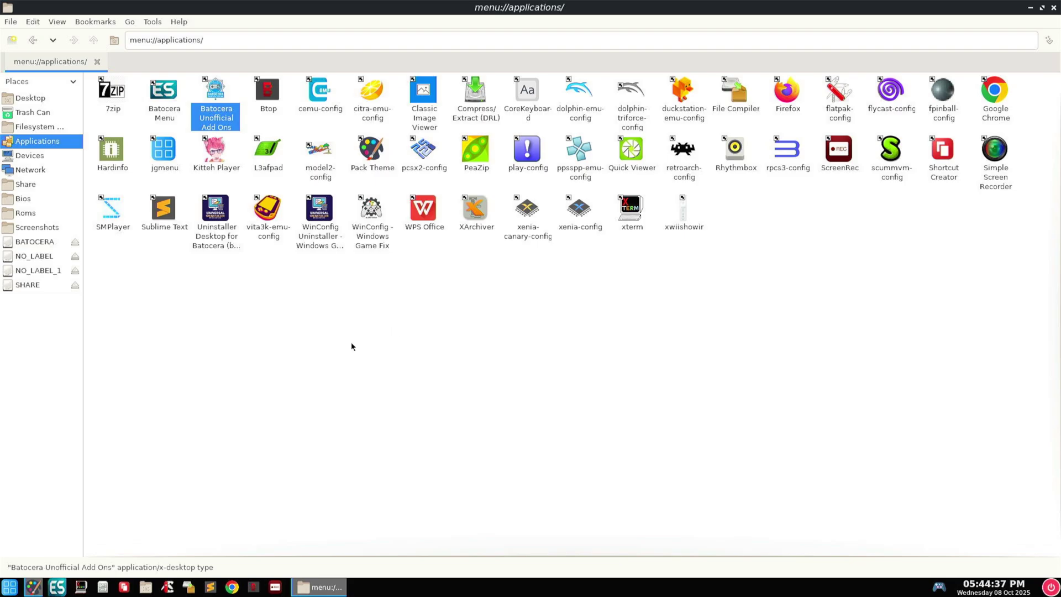
Close the file manager, move through the systems to Ports and open its game list.
key("alt+F4")
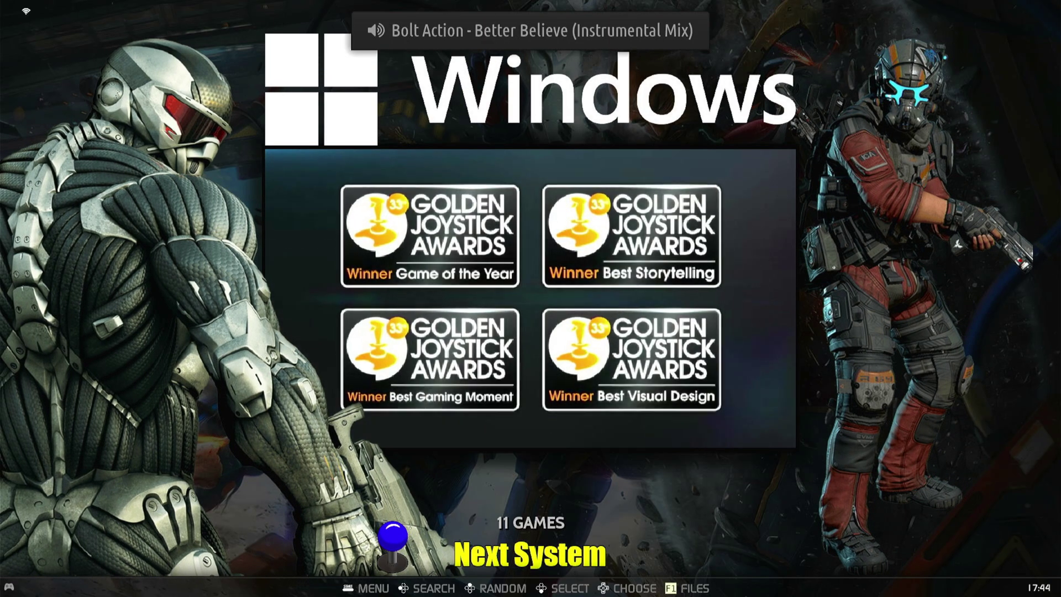
key("Down")
key("Down")
key("Down")
key("Down")
key("Down")
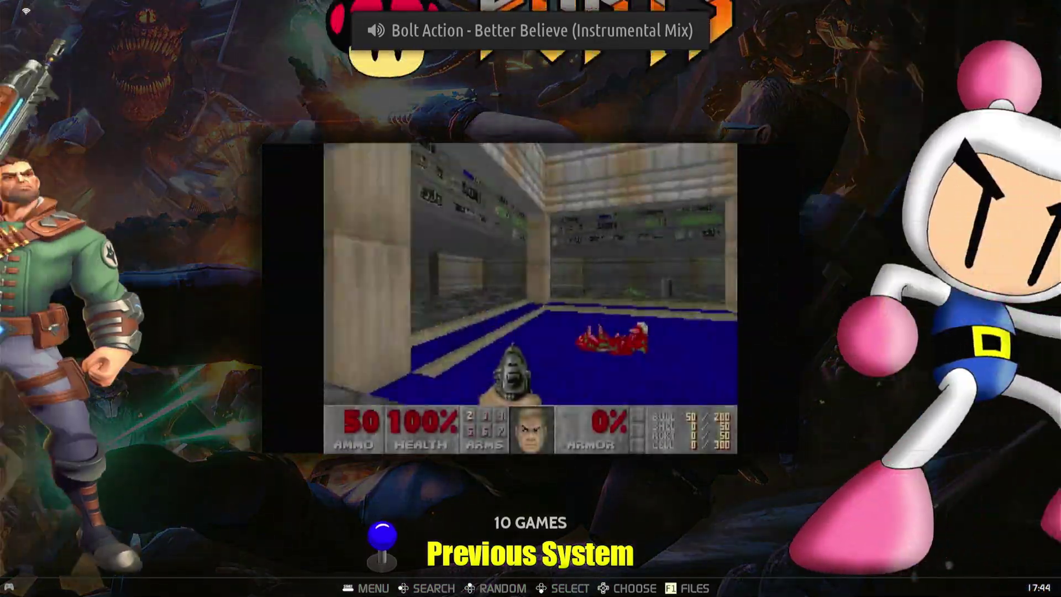
key("Return")
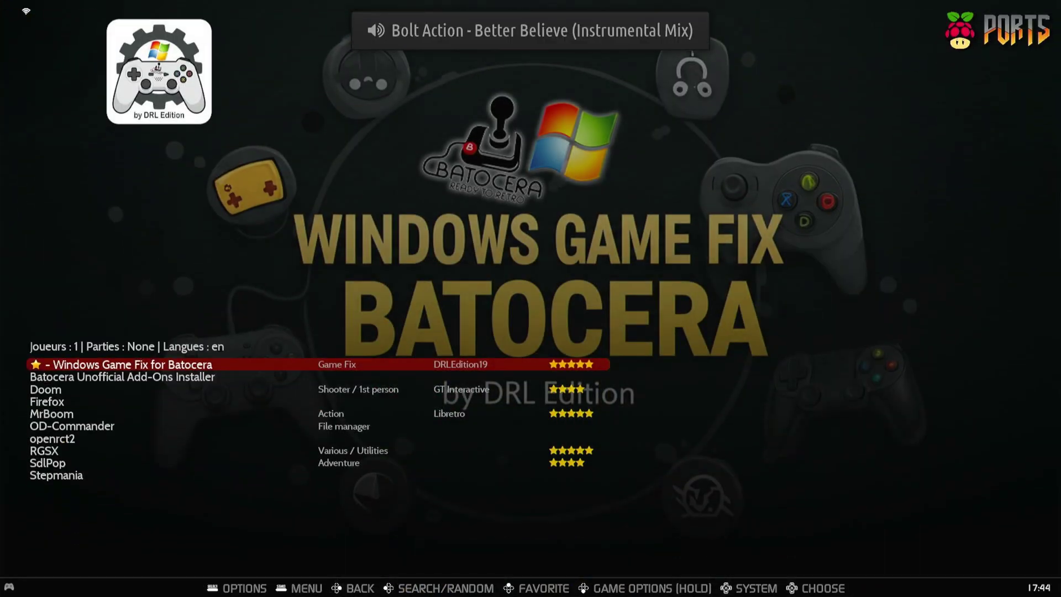
Move through the Ports list to RGSX and launch it.
key("Down")
key("Down")
key("Down")
key("Down")
key("Down")
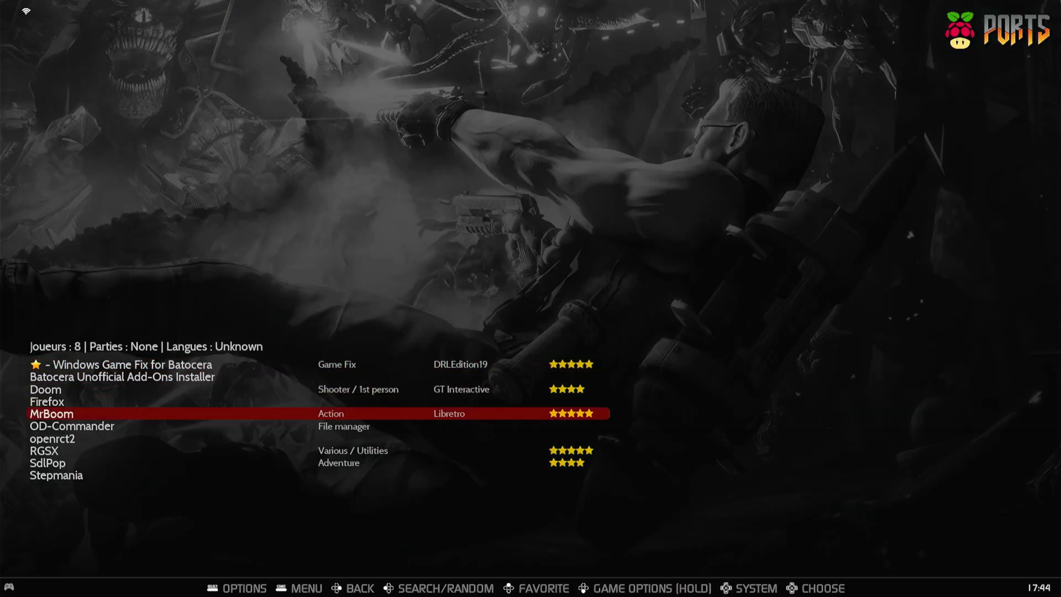
key("Down")
key("Down")
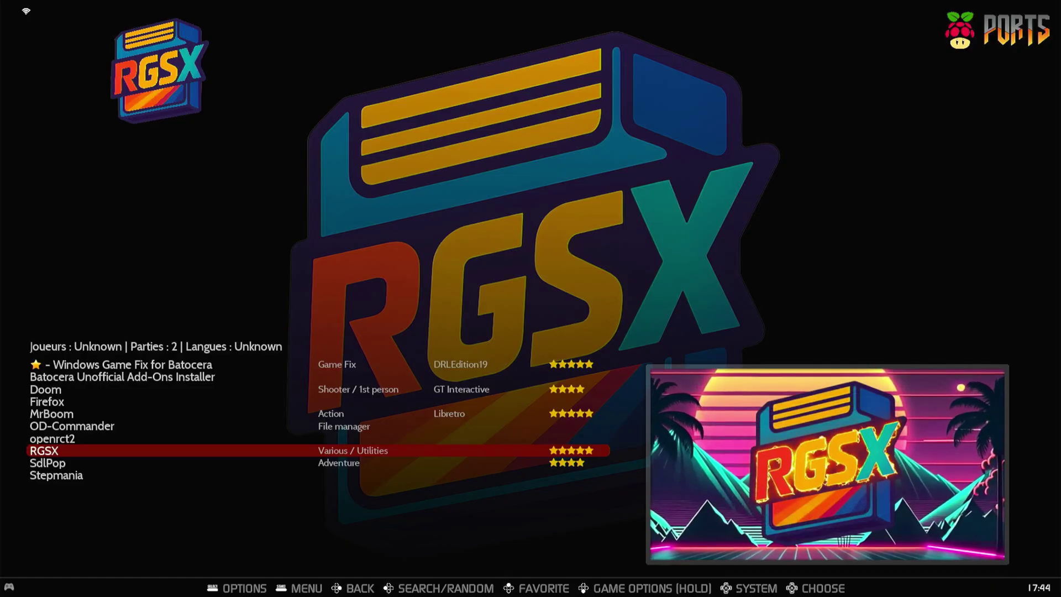
key("Return")
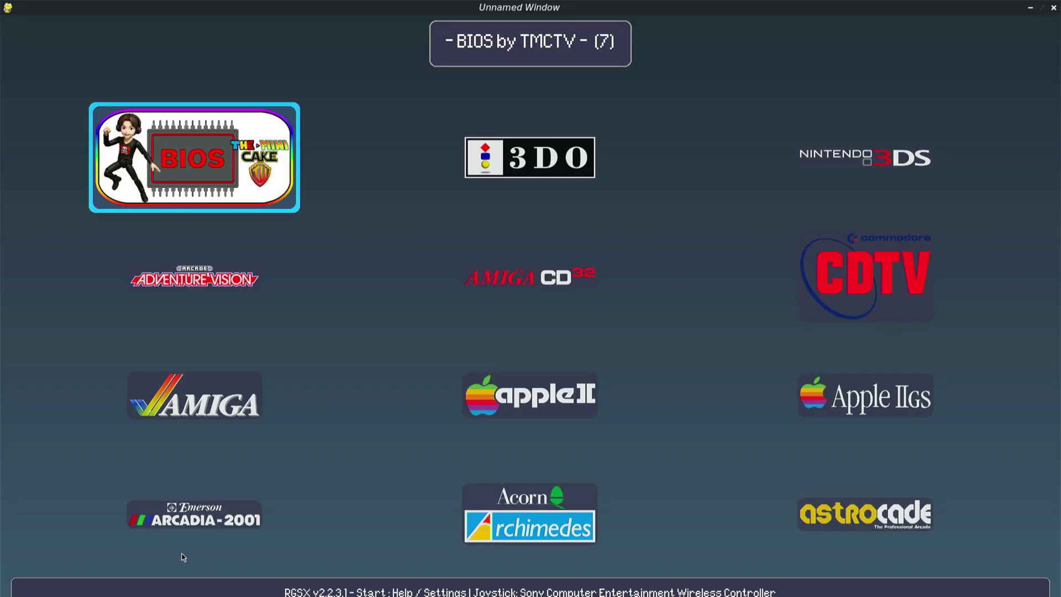
Look through the platforms in RGSX, from BIOS by TMCTV down to WonderSwan Color.
key("Down")
key("Down")
key("Down")
key("Down")
key("Down")
key("Down")
key("Down")
key("Down")
key("Down")
key("Down")
key("Down")
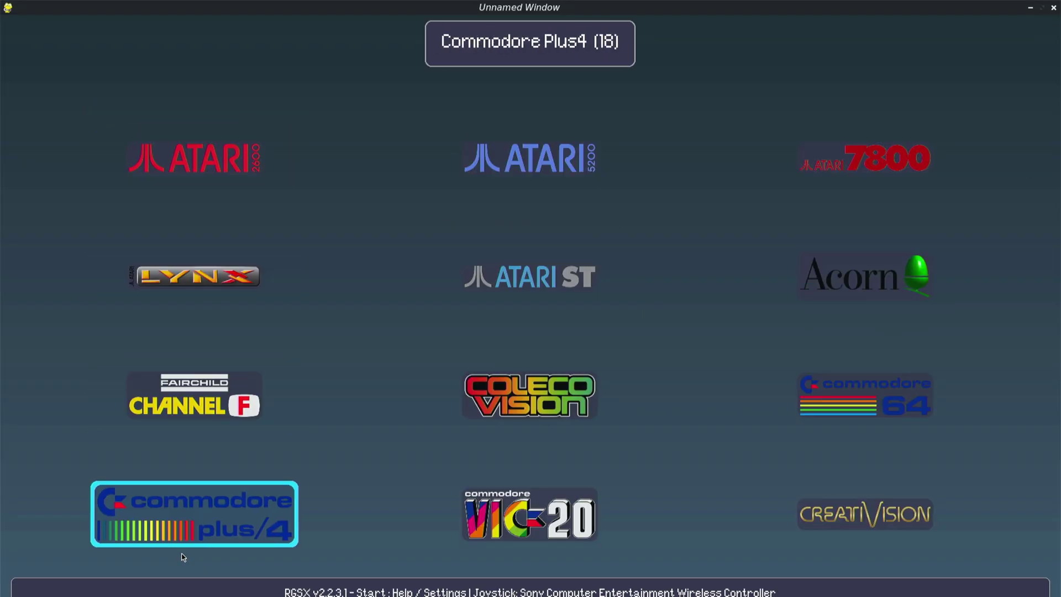
key("Down")
key("Down")
key("Down")
key("Down")
key("Down")
key("Down")
key("Down")
key("Down")
key("Down")
key("Down")
key("Down")
key("Down")
key("Down")
key("Down")
key("Down")
key("Down")
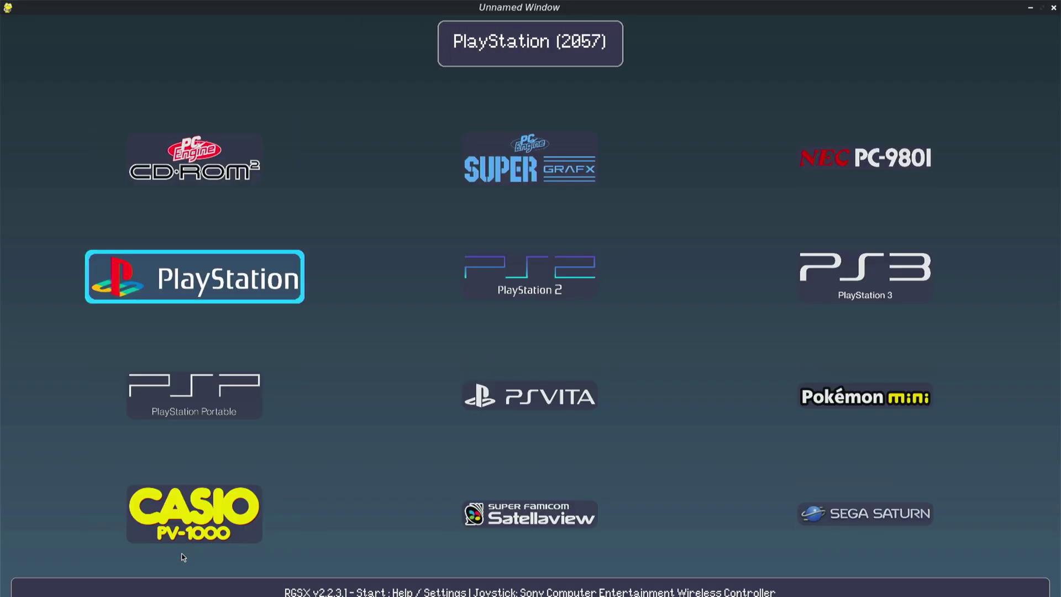
key("Down")
key("Down")
key("Right")
key("Right")
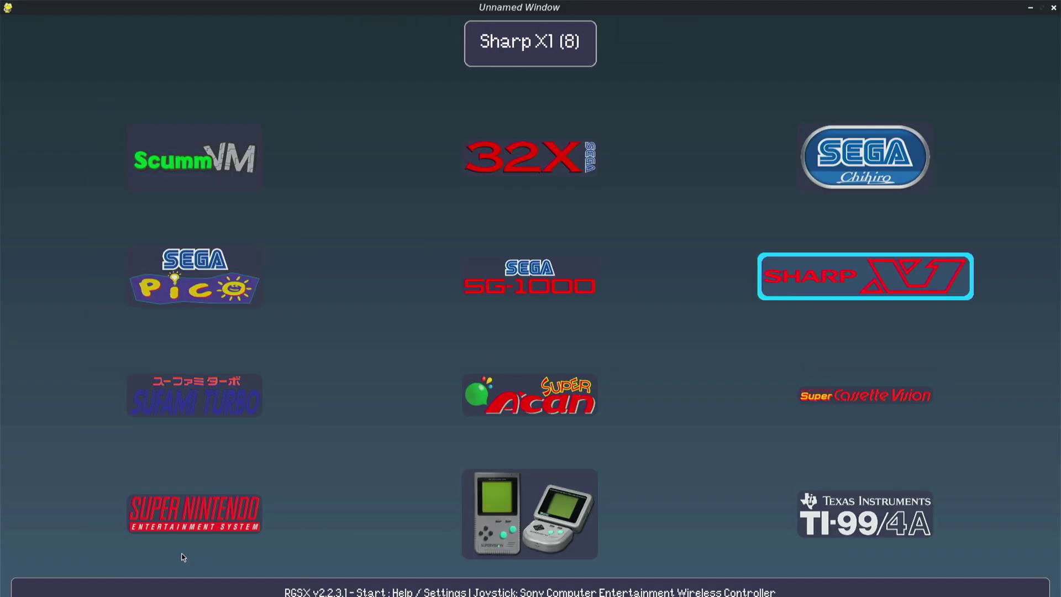
key("Down")
key("Down")
key("Down")
key("Down")
key("Down")
key("Down")
key("Right")
key("Right")
key("Up")
key("Up")
key("Up")
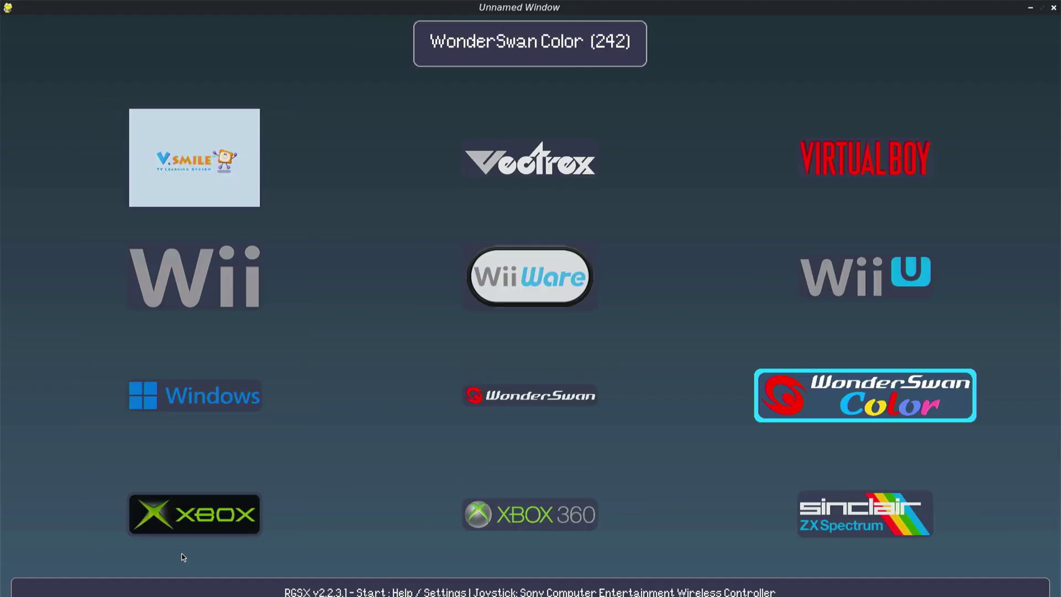
Look at the remaining platforms in RGSX, from WonderSwan Color down to Xbox 360.
key("Left")
key("Down")
key("Down")
key("Down")
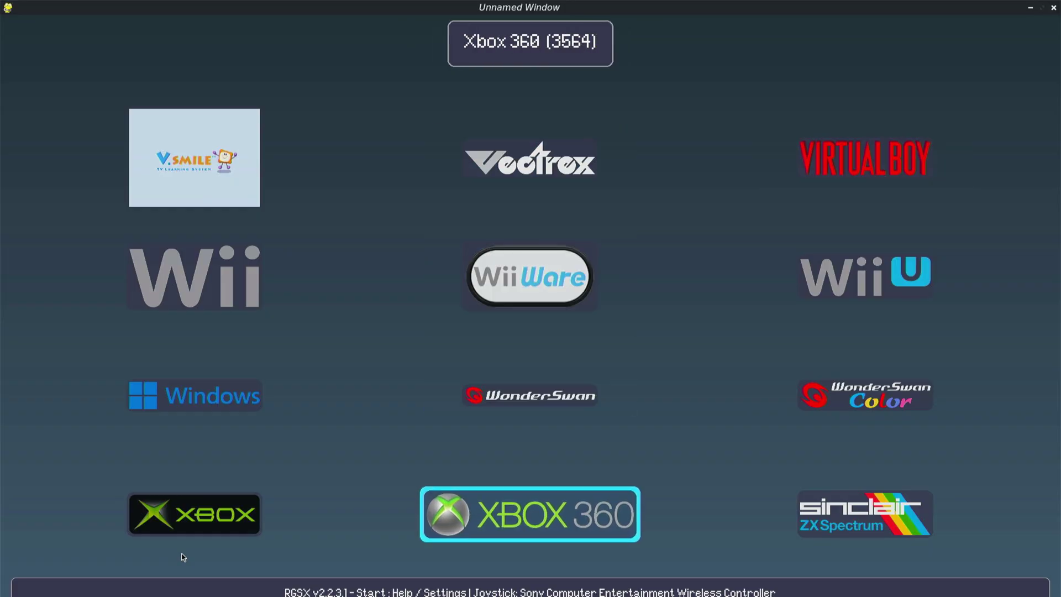
Return from RGSX to the system view and go to Ports through the manufacturer list.
key("Up")
key("Up")
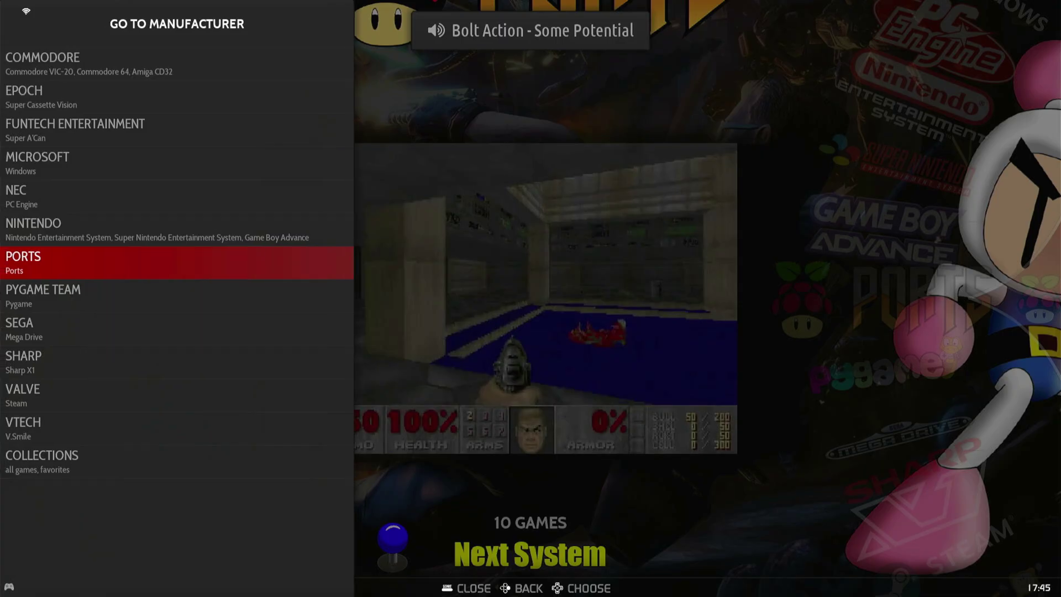
key("Return")
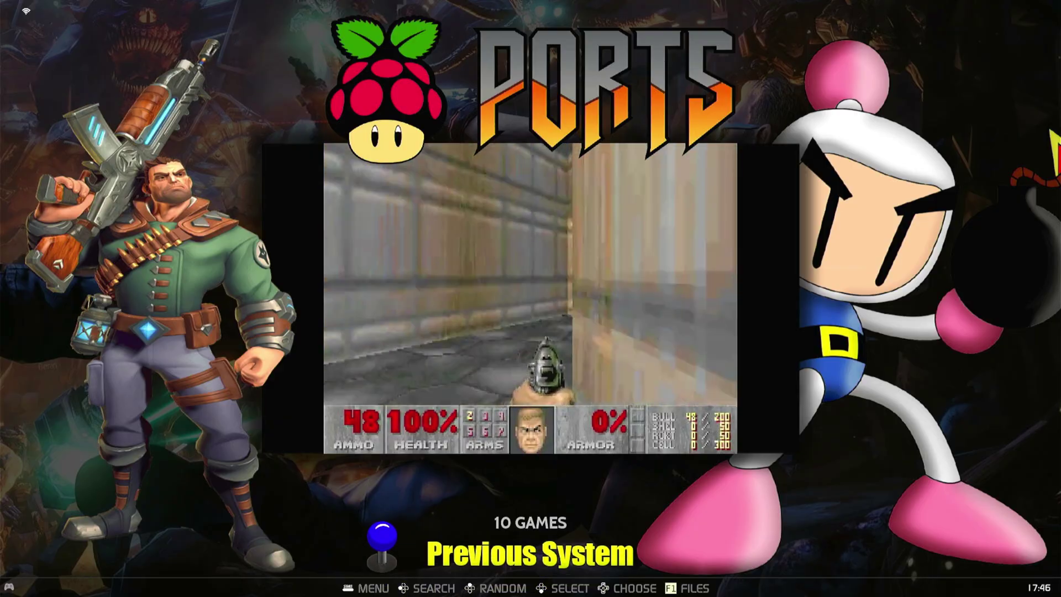
Switch to the file manager, show the Applications location and launch flatpak-config.
key("F1")
left_click(52, 144)
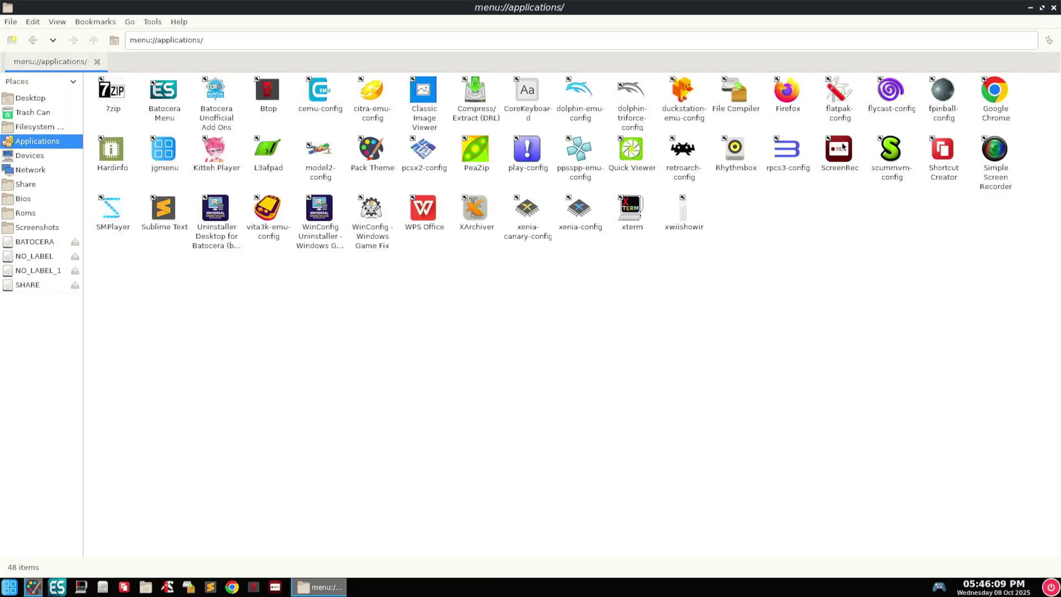
left_click(844, 105)
double_click(844, 105)
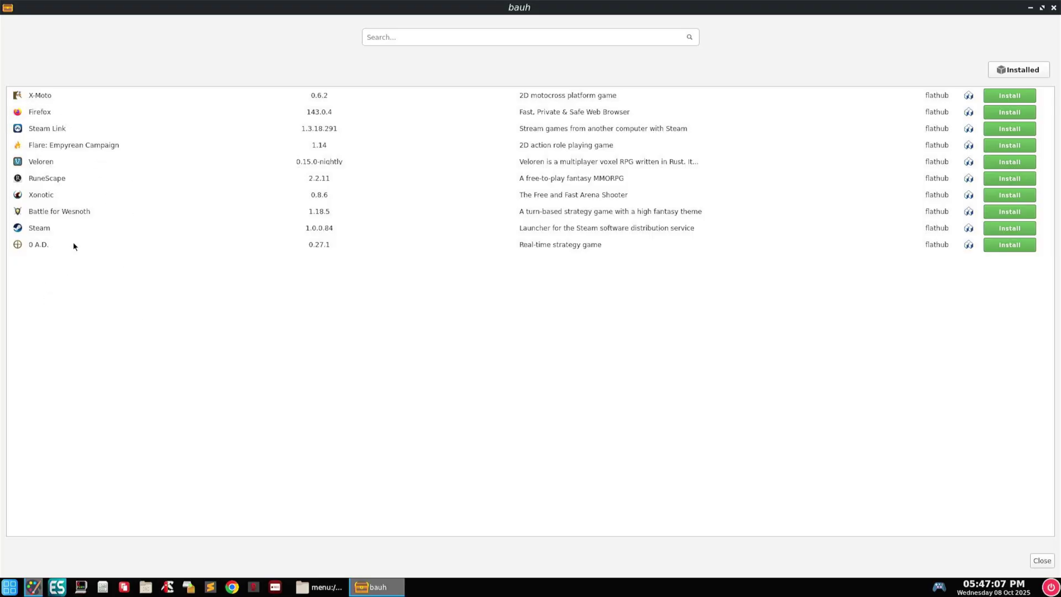
Search the Flatpak apps in bauh for "youtube" and "google", and close bauh.
left_click(499, 33)
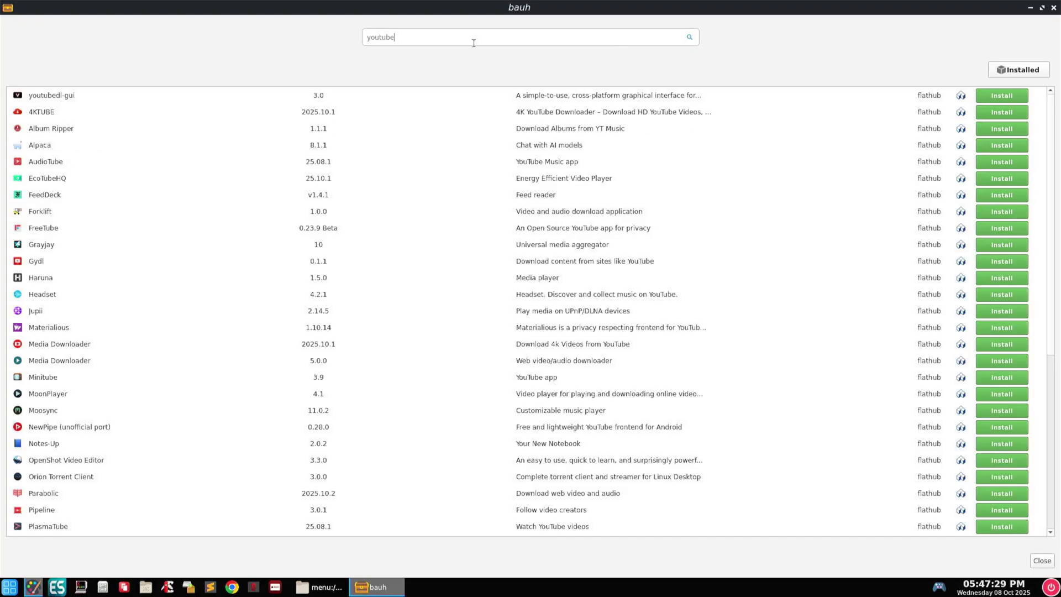
double_click(473, 41)
key("BackSpace")
type("goog")
type("le")
key("Return")
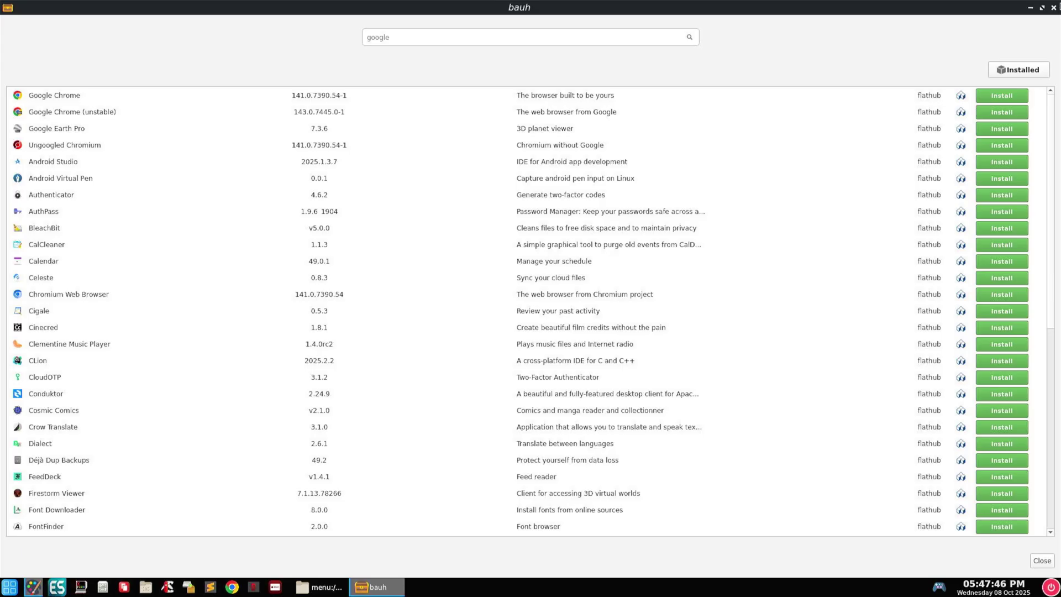
left_click(1053, 8)
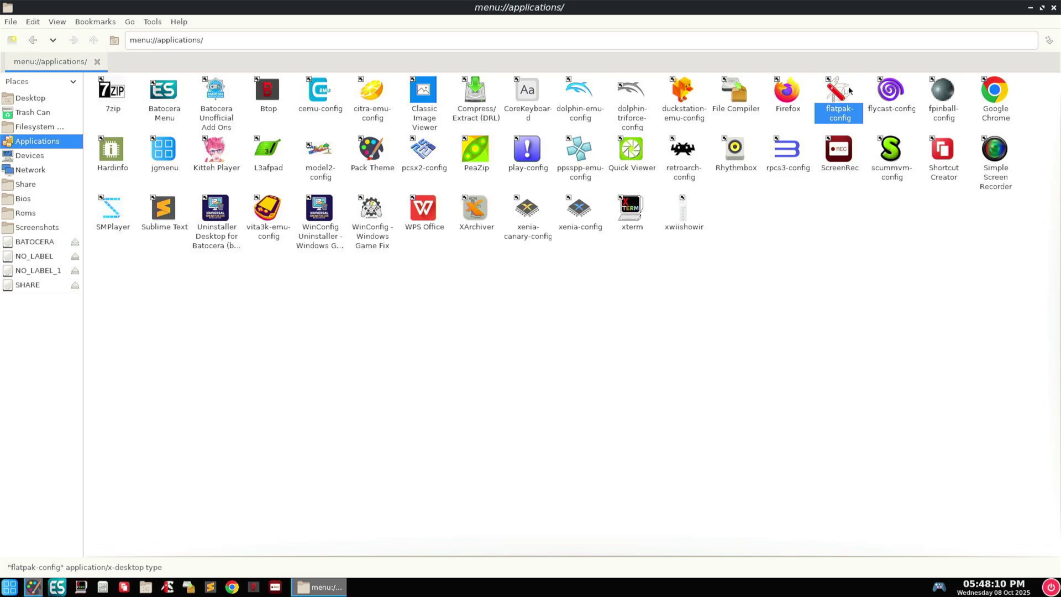
Minimize the file manager, look through the desktop's application launcher list, and restore the Applications window.
left_click(1032, 8)
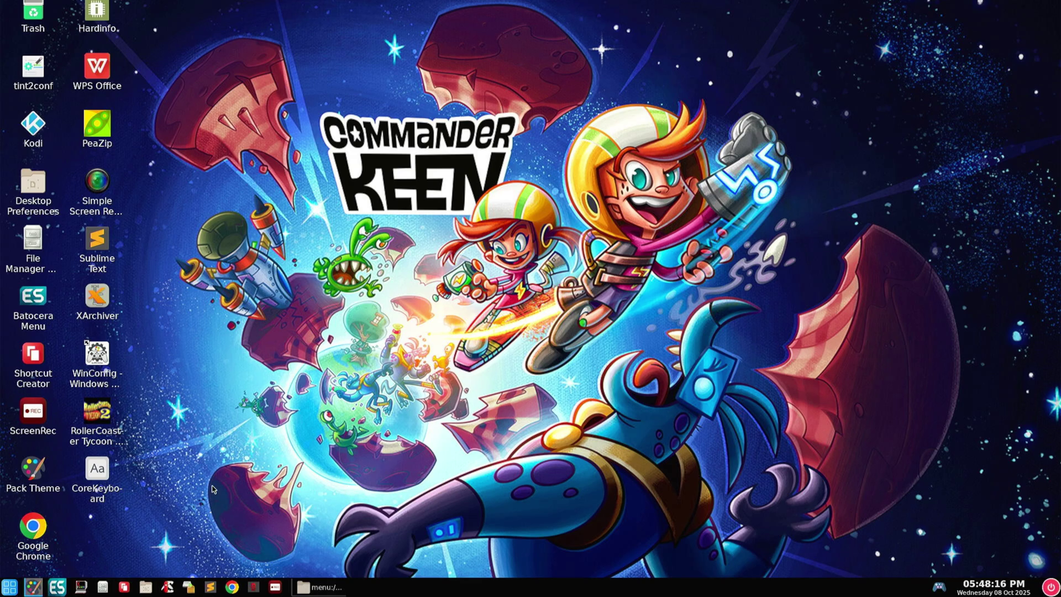
left_click(7, 589)
scroll(166, 431, "down", 10)
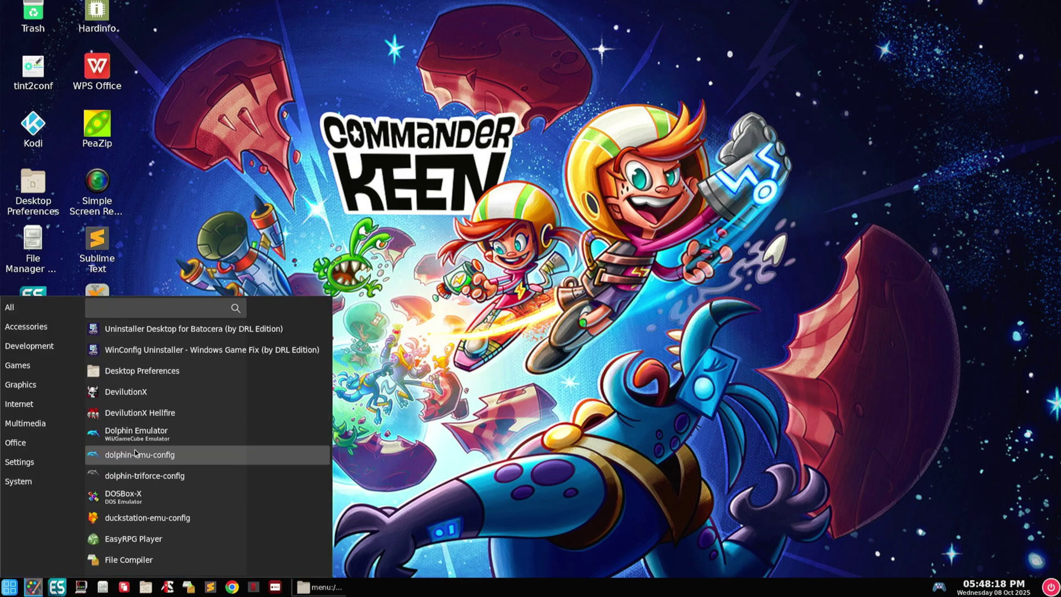
left_click(843, 267)
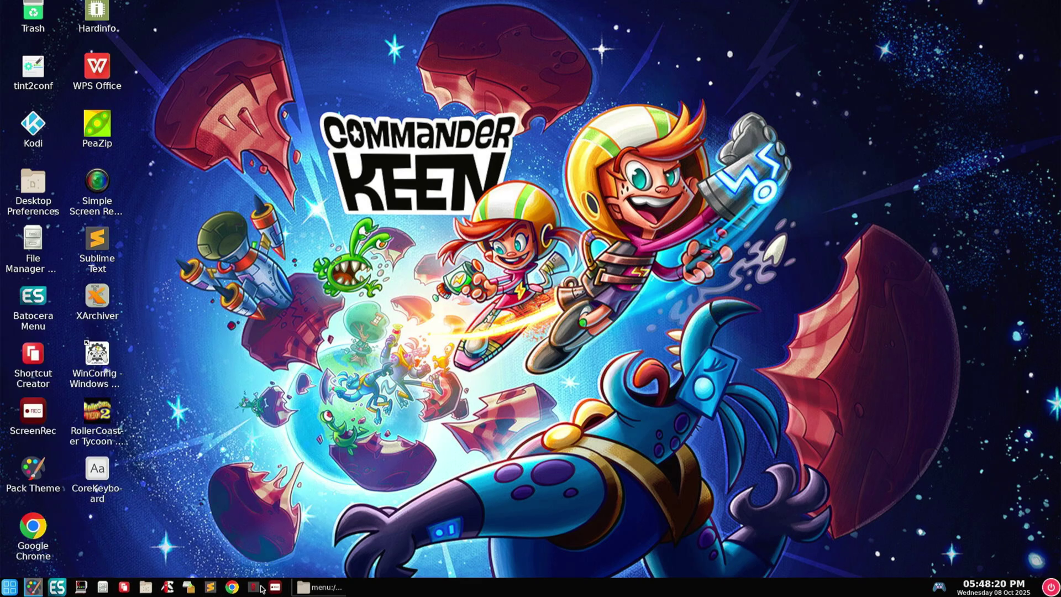
left_click(321, 587)
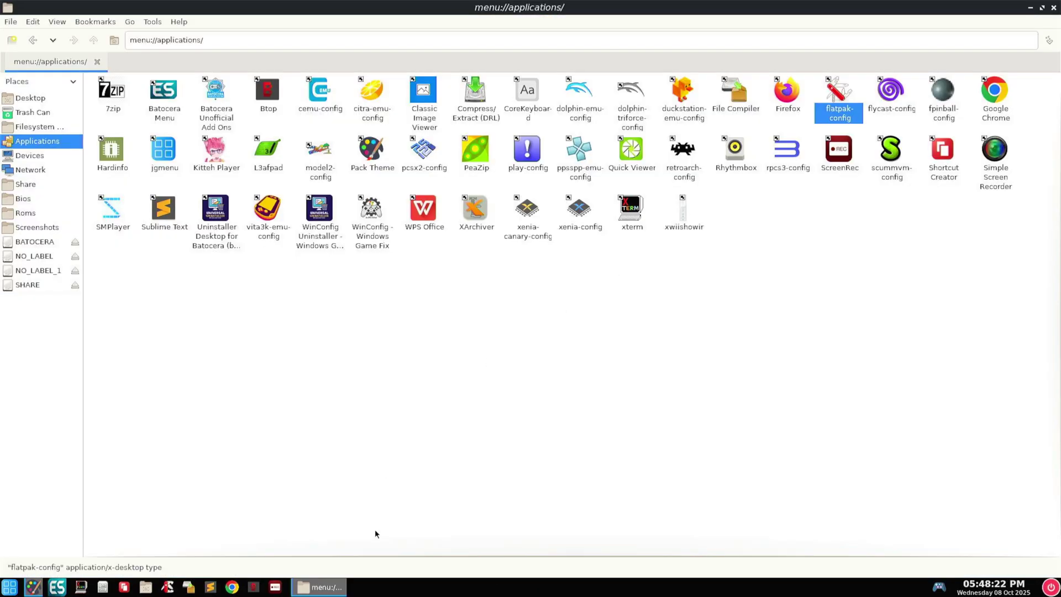
Open Google Chrome and a terminal, reduce the Chrome window from full size and move it clear of the terminal.
left_click(239, 589)
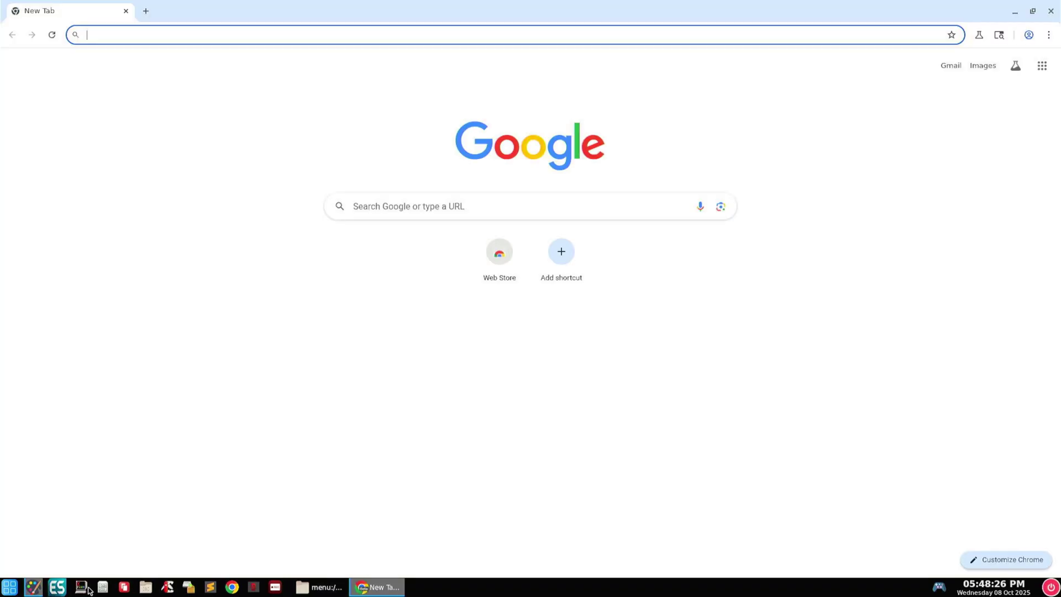
left_click(1033, 13)
left_click(507, 164)
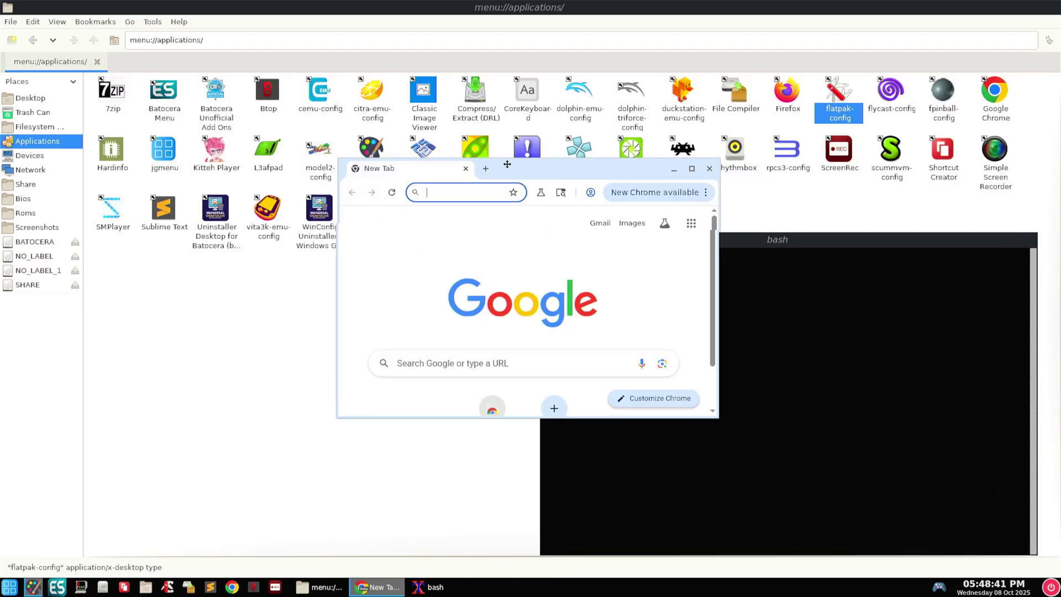
left_click_drag(506, 165, 212, 71)
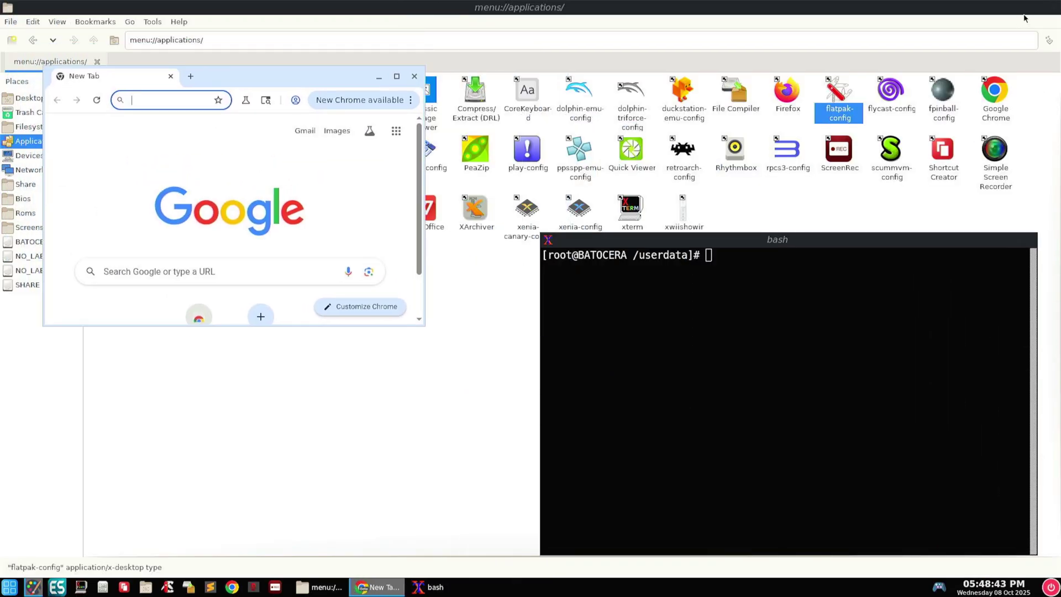